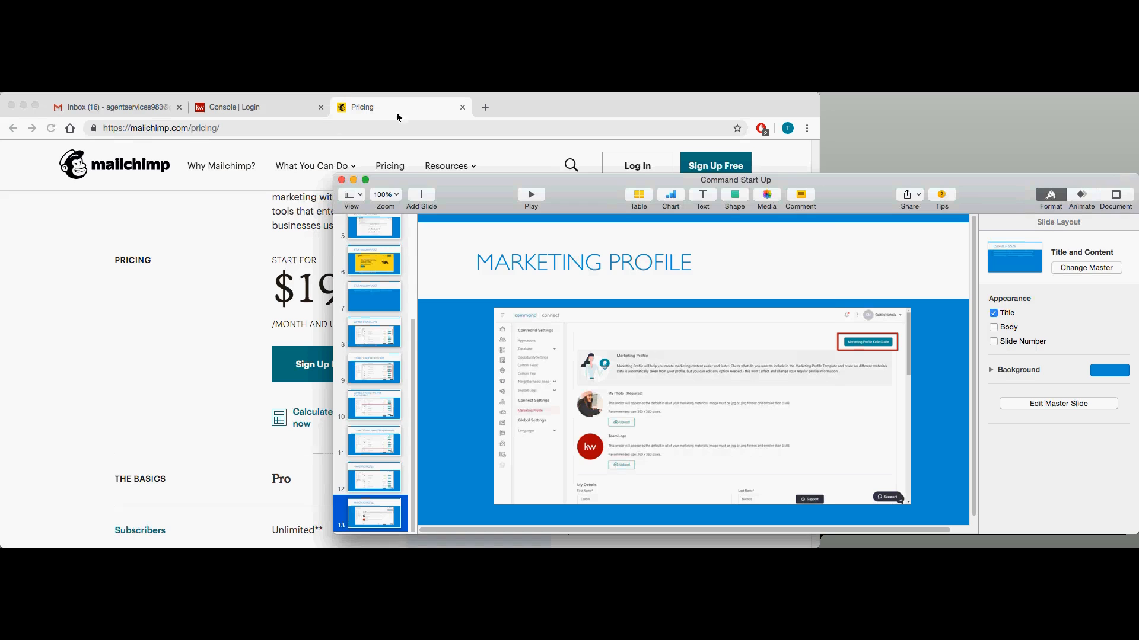
Switch from the presentation to the web browser showing the Keller Cloud login page and make its window full screen.
left_click(258, 118)
left_click(257, 115)
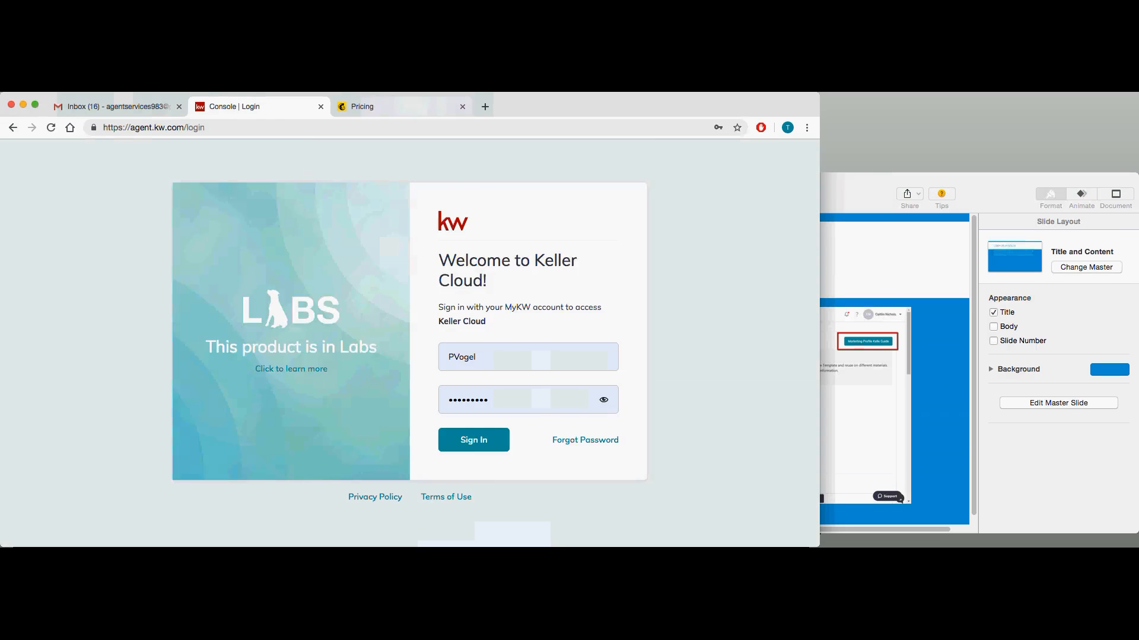
left_click(35, 105)
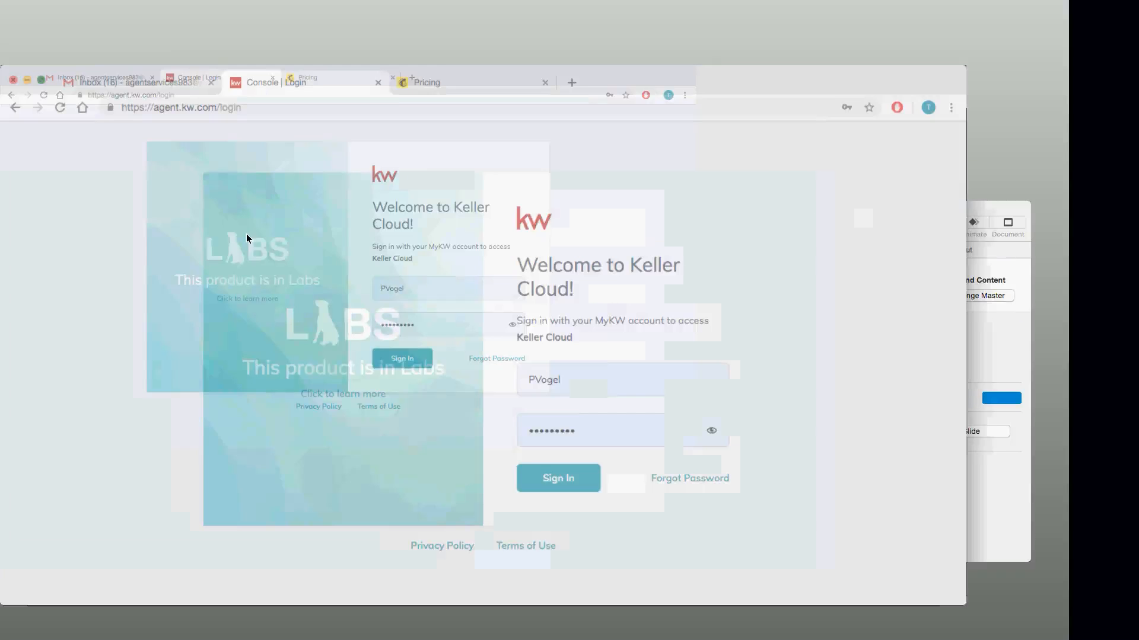
Sign in to Keller Cloud by replacing the saved username with the agent's username and entering the account password.
double_click(644, 361)
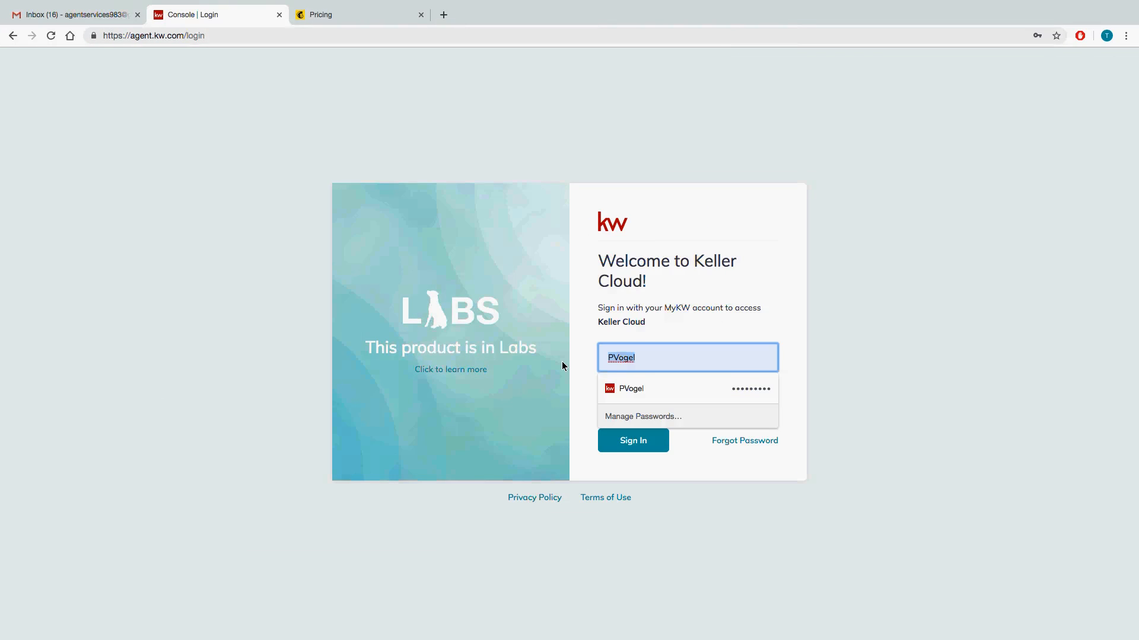
key("BackSpace")
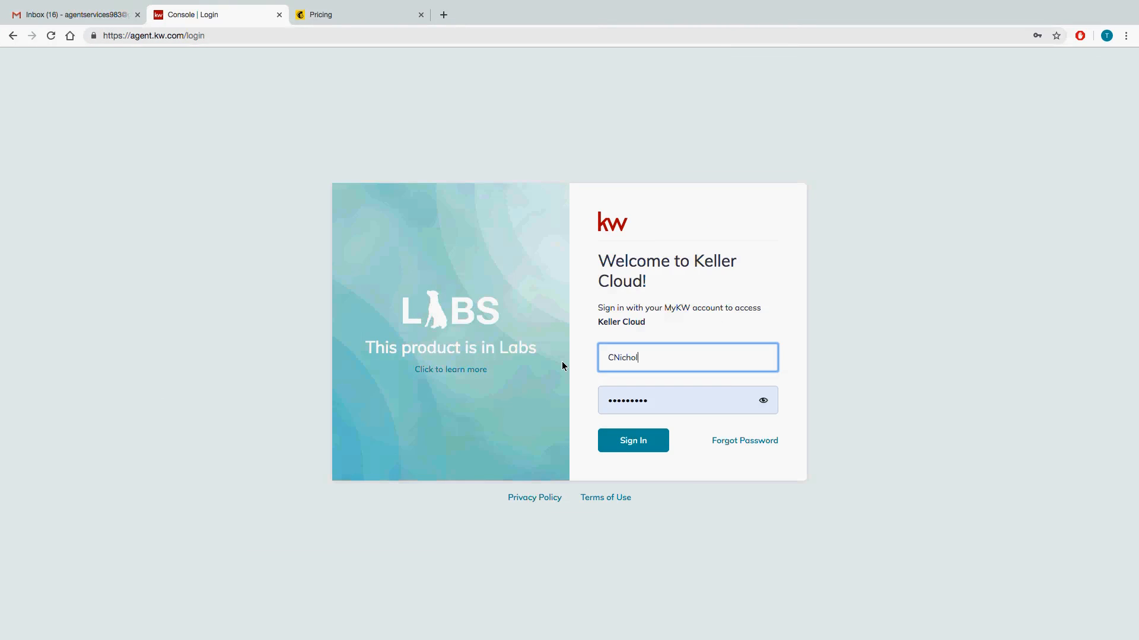
key("Tab")
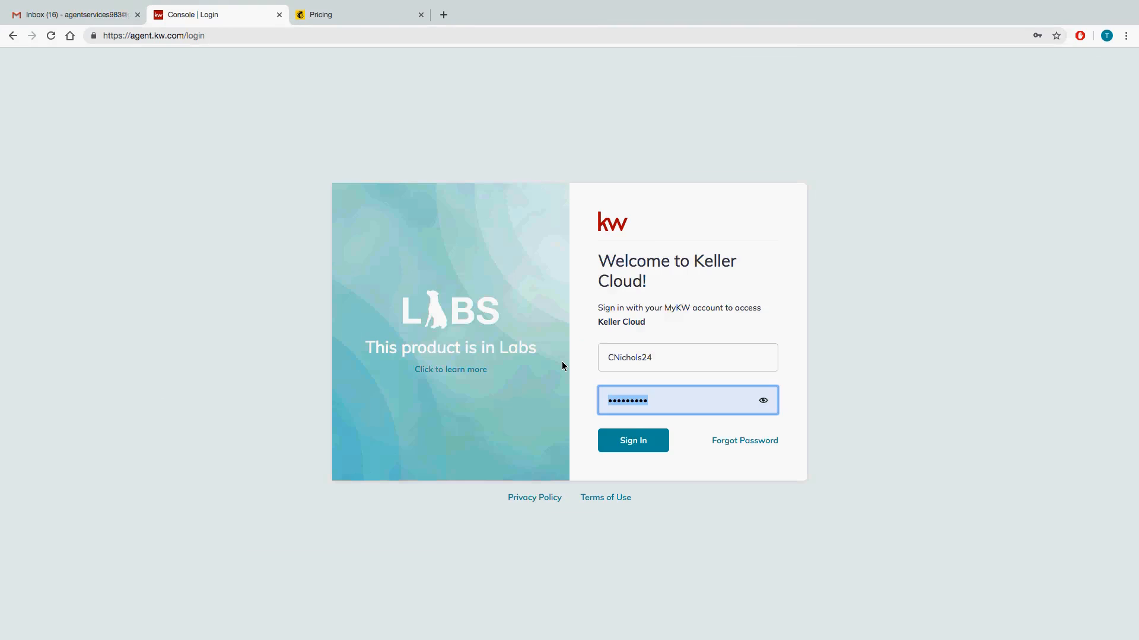
type("•••••••••")
key("Return")
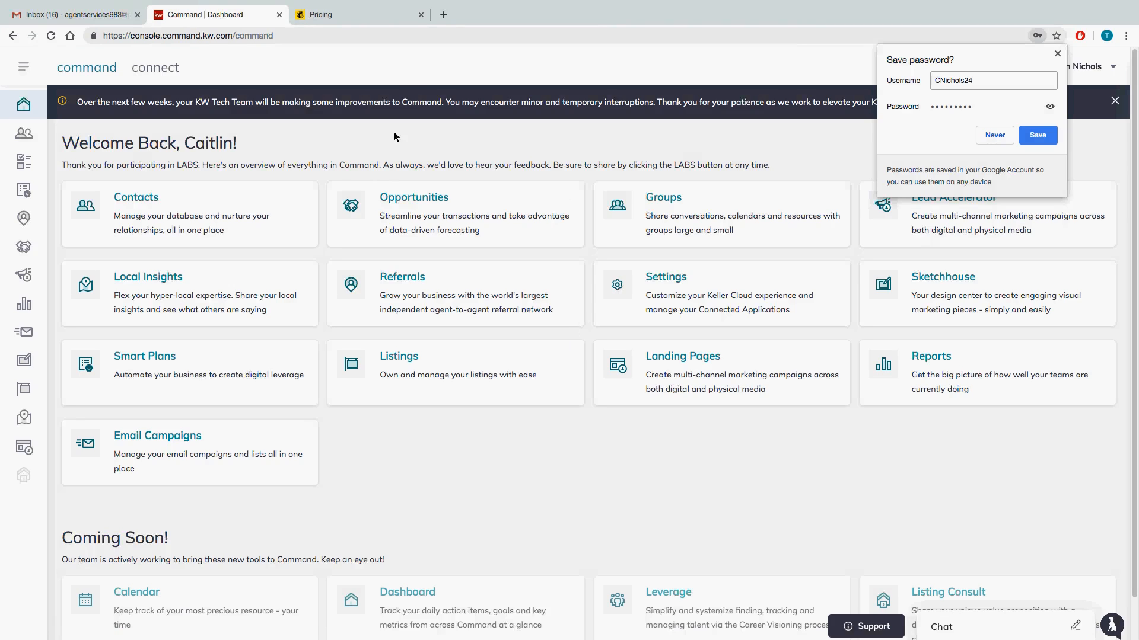
Load mykw.kw.com in place of the Mailchimp pricing page.
left_click(367, 15)
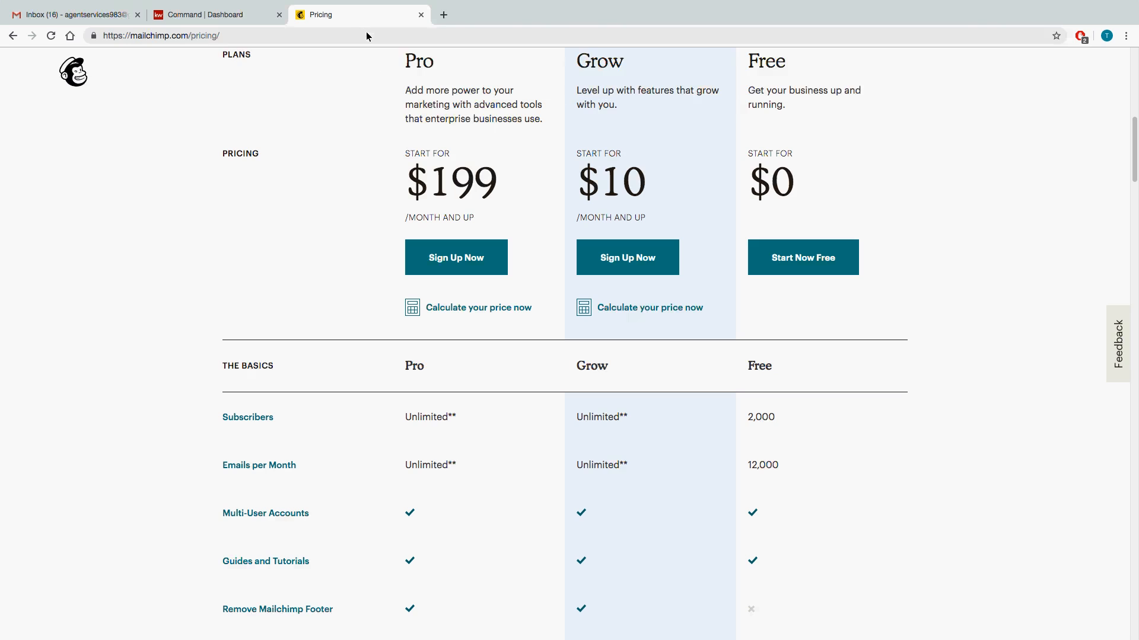
left_click(369, 39)
type("my")
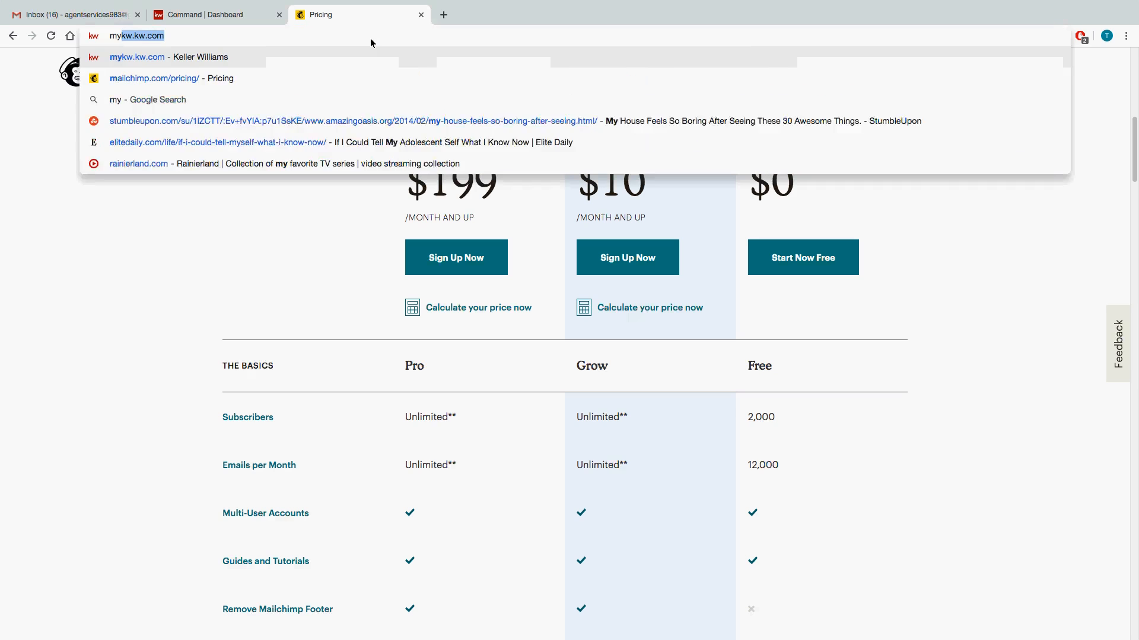
key("Return")
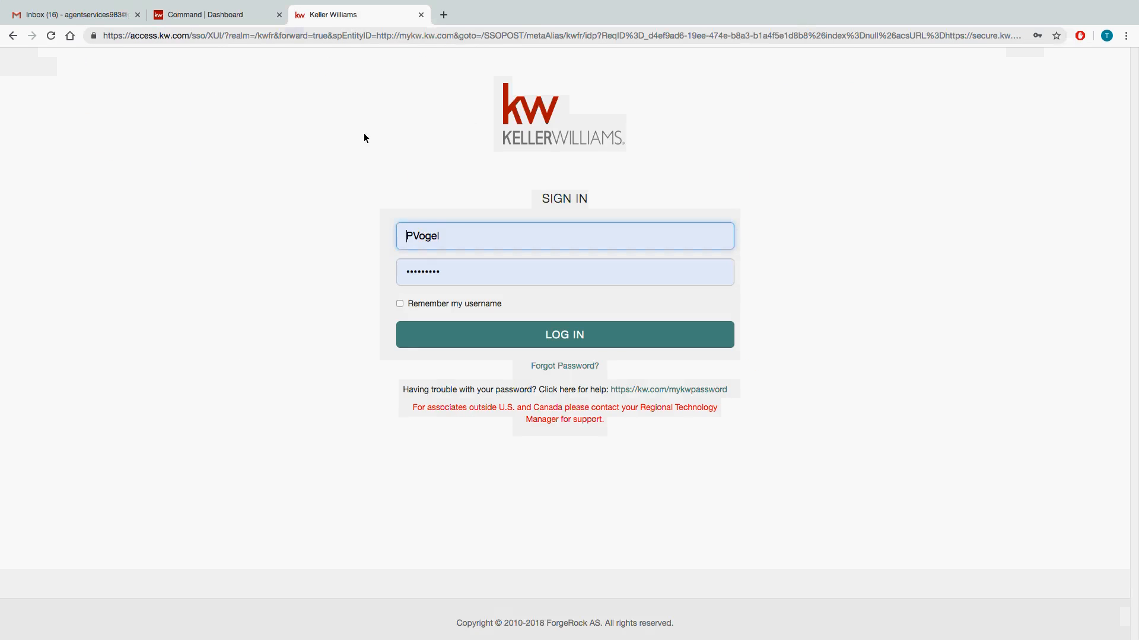
Replace the saved user name on the Keller Williams sign-in form with the agent's user name.
left_click(401, 240)
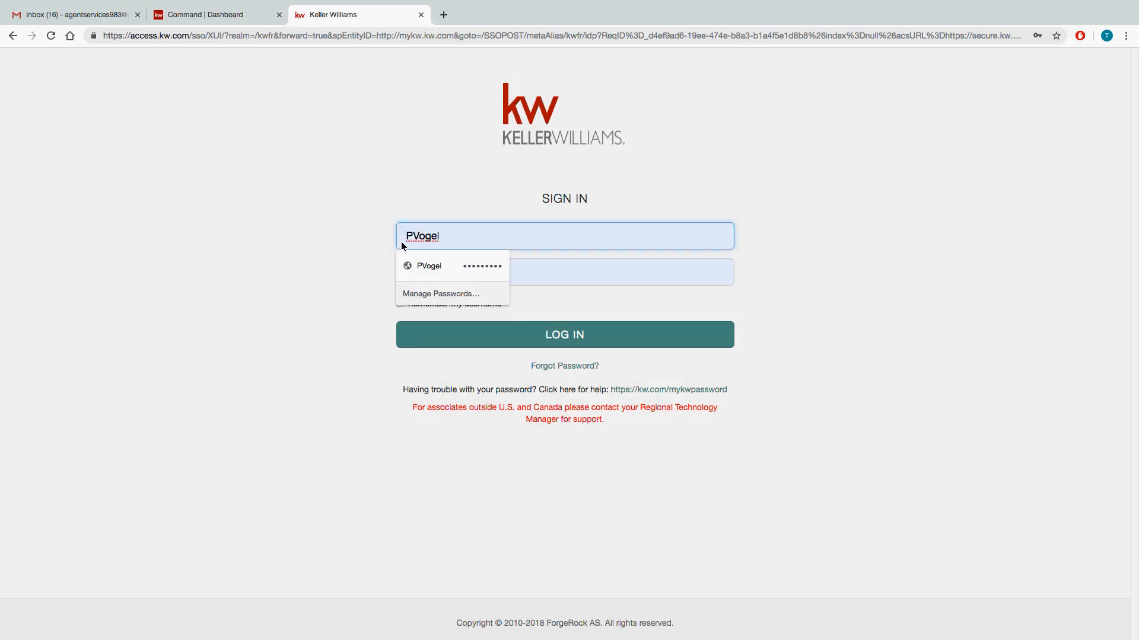
key("BackSpace")
key("BackSpace")
key("BackSpace")
key("BackSpace")
key("BackSpace")
key("BackSpace")
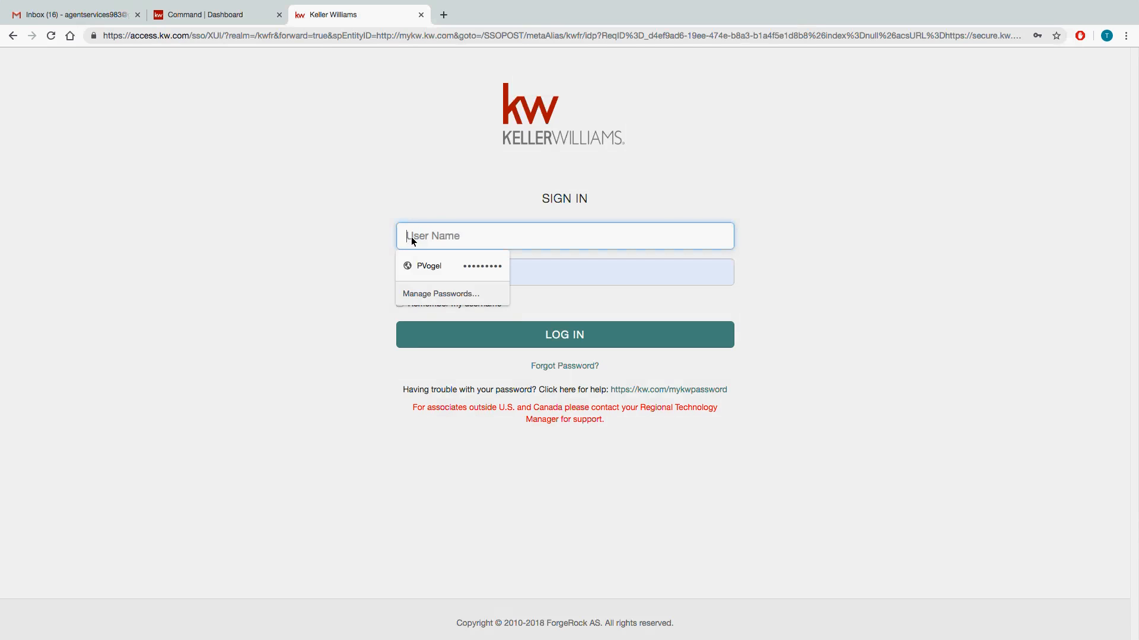
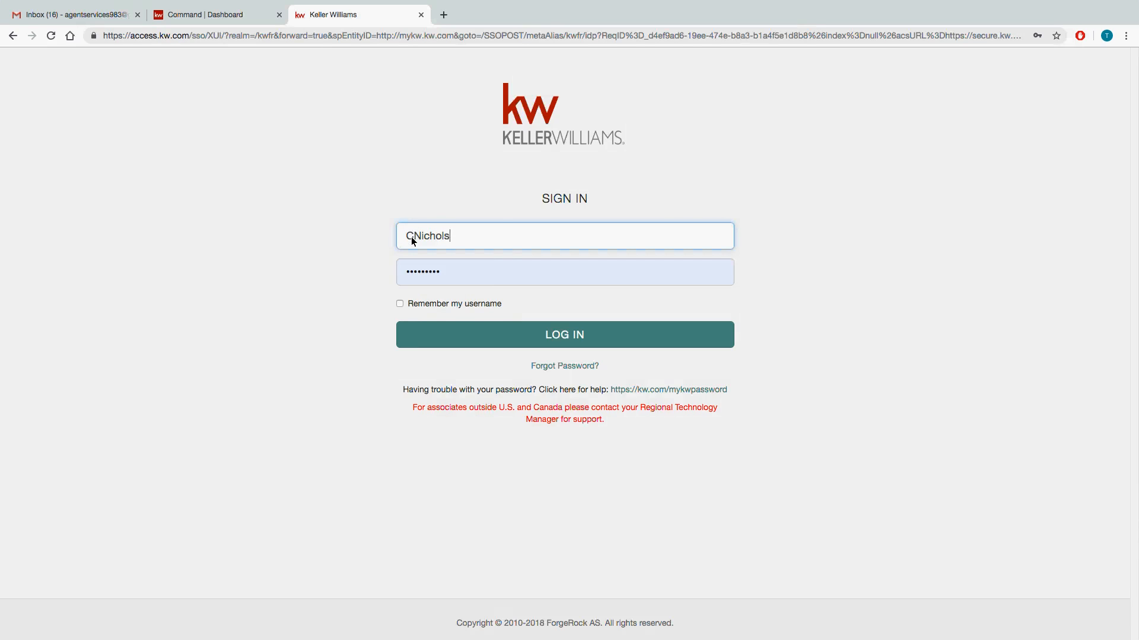
Replace the saved password with the agent's account password and log in to mykw.
key("Tab")
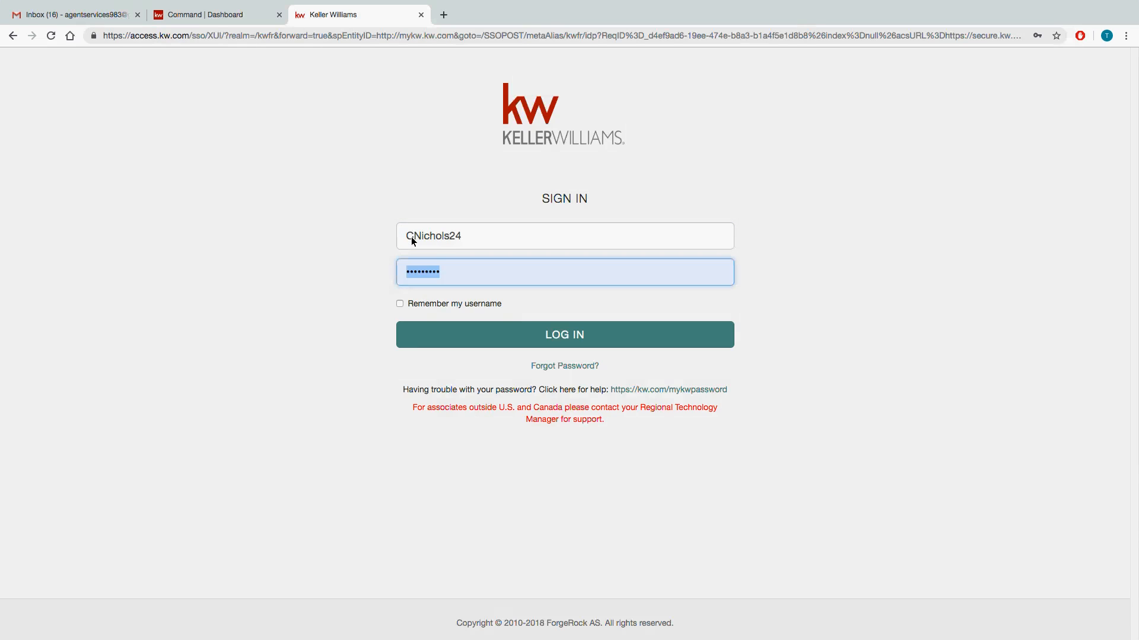
type("•")
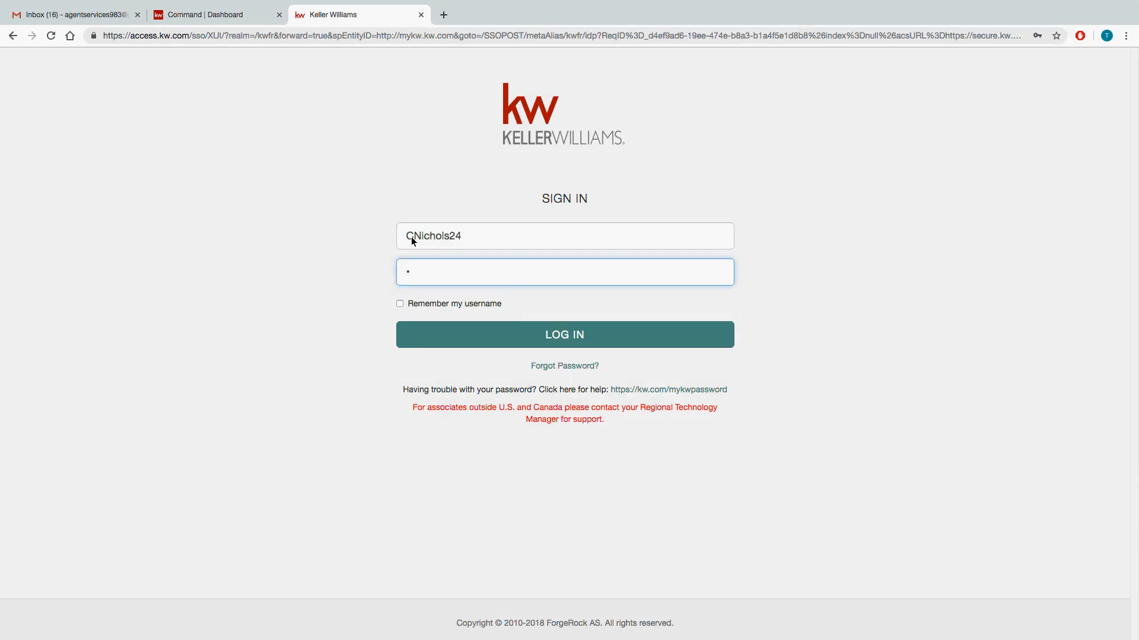
key("BackSpace")
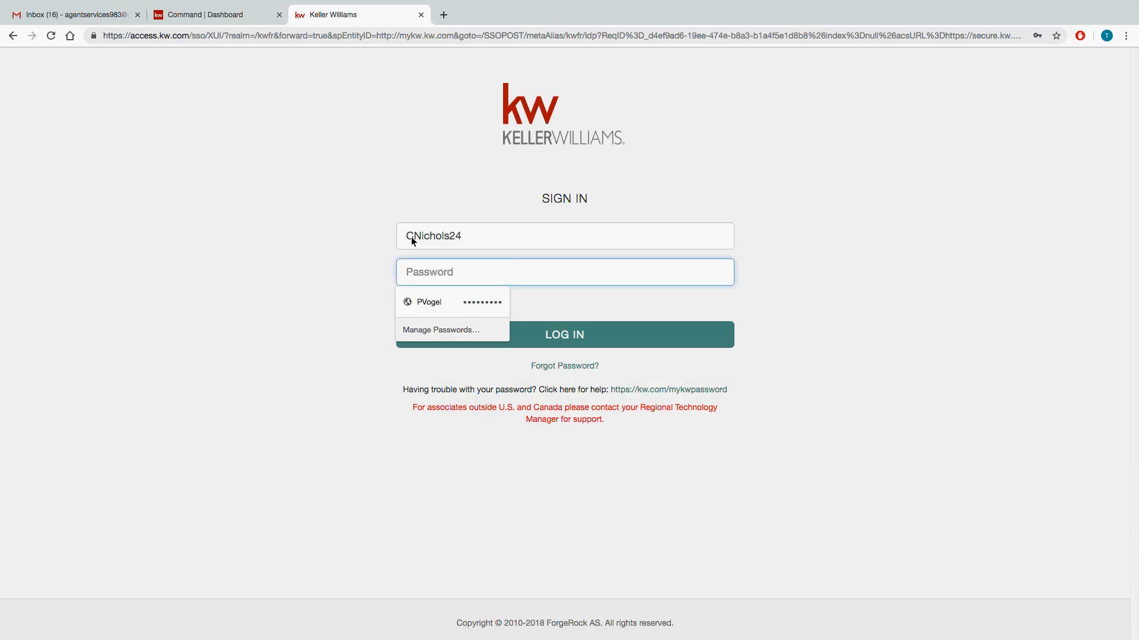
type("••••••")
key("Return")
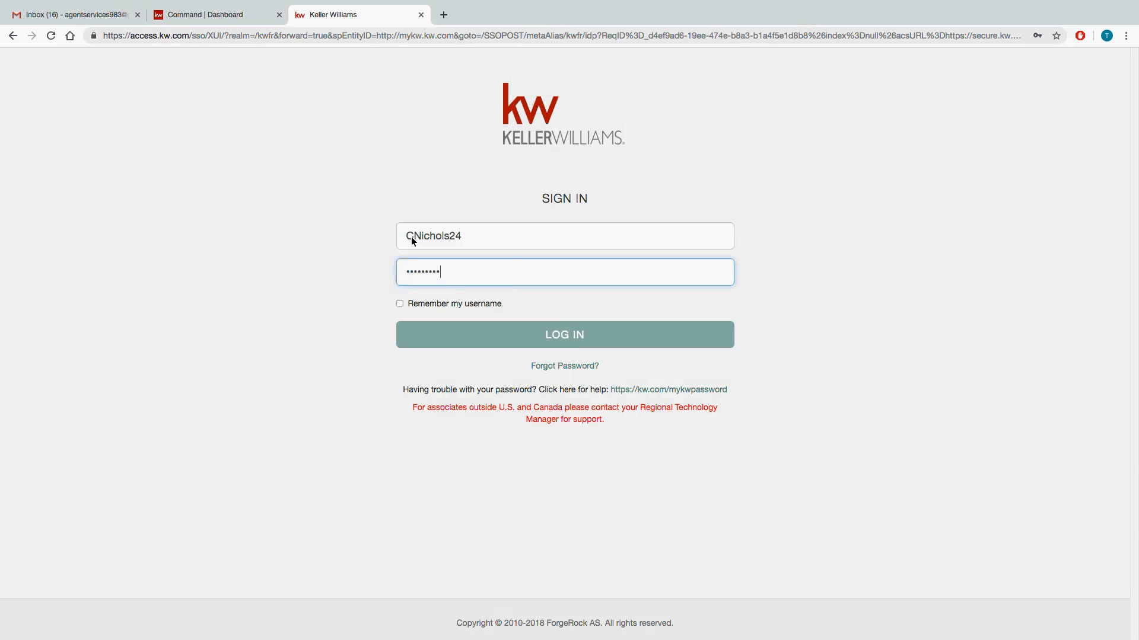
Open the Marketing Profile in the Command settings and go to the Facebook link field of its Social section.
left_click(211, 15)
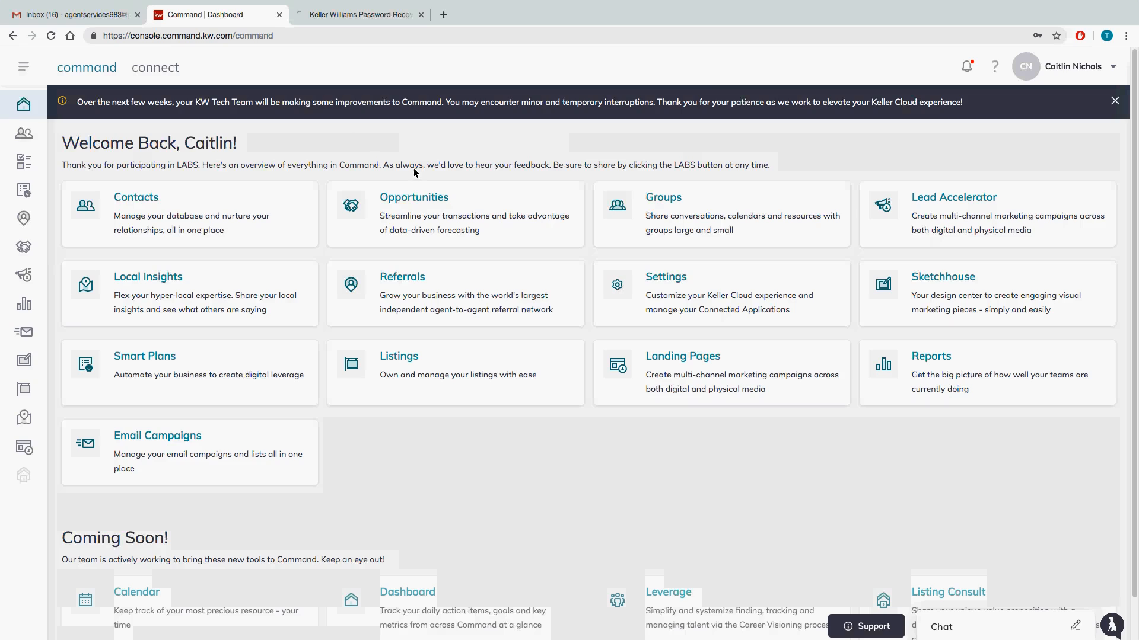
left_click(1056, 69)
left_click(1048, 116)
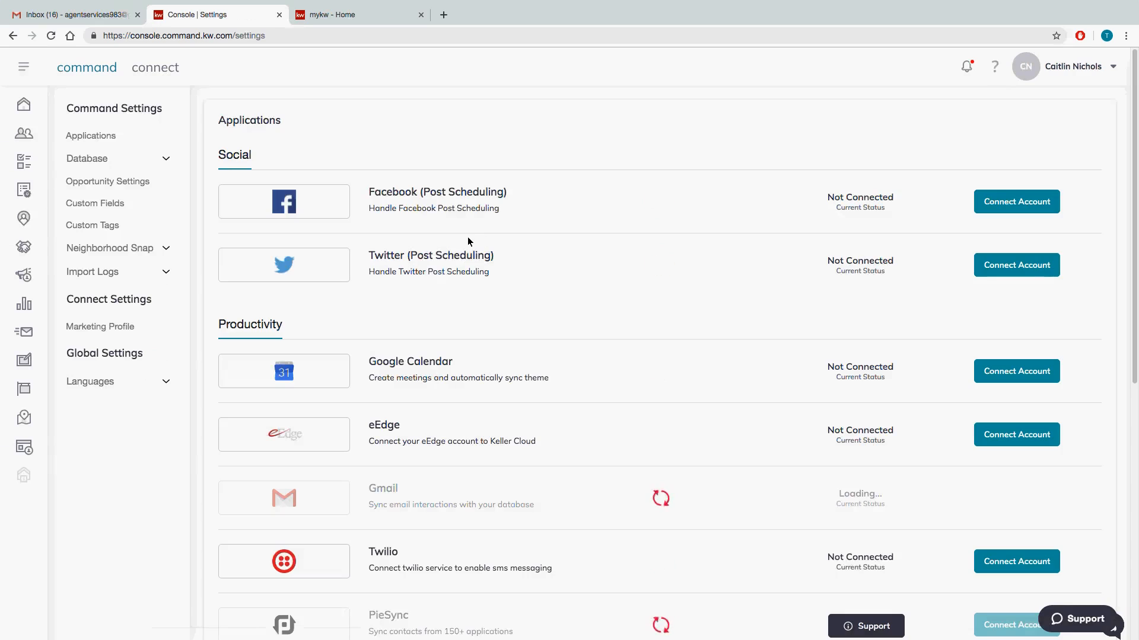
left_click(120, 329)
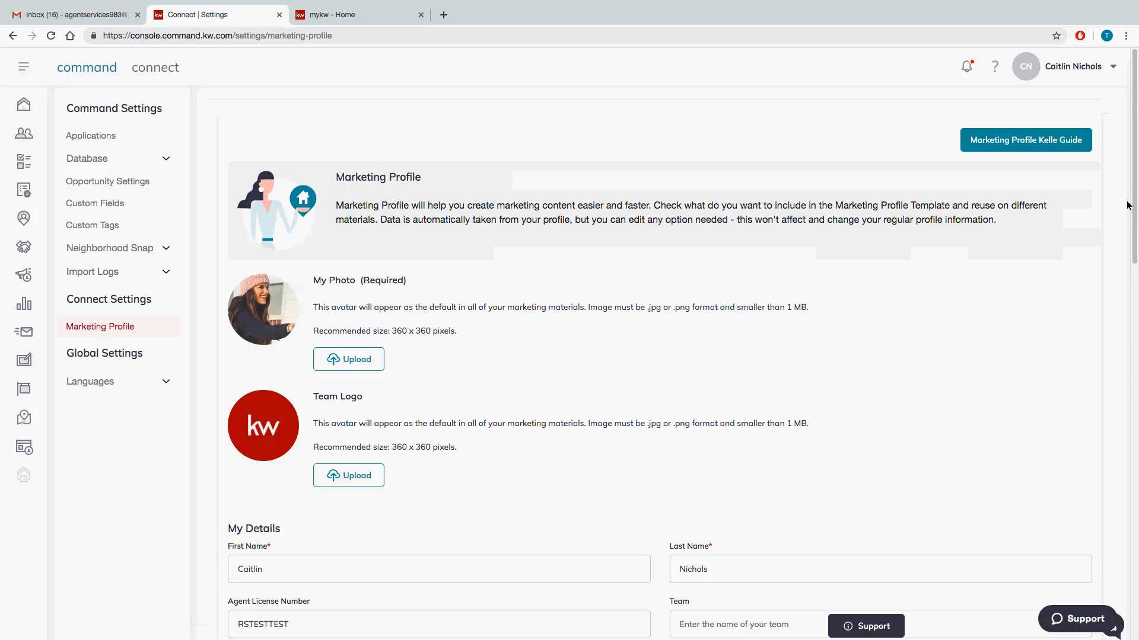
left_click_drag(1135, 198, 1104, 625)
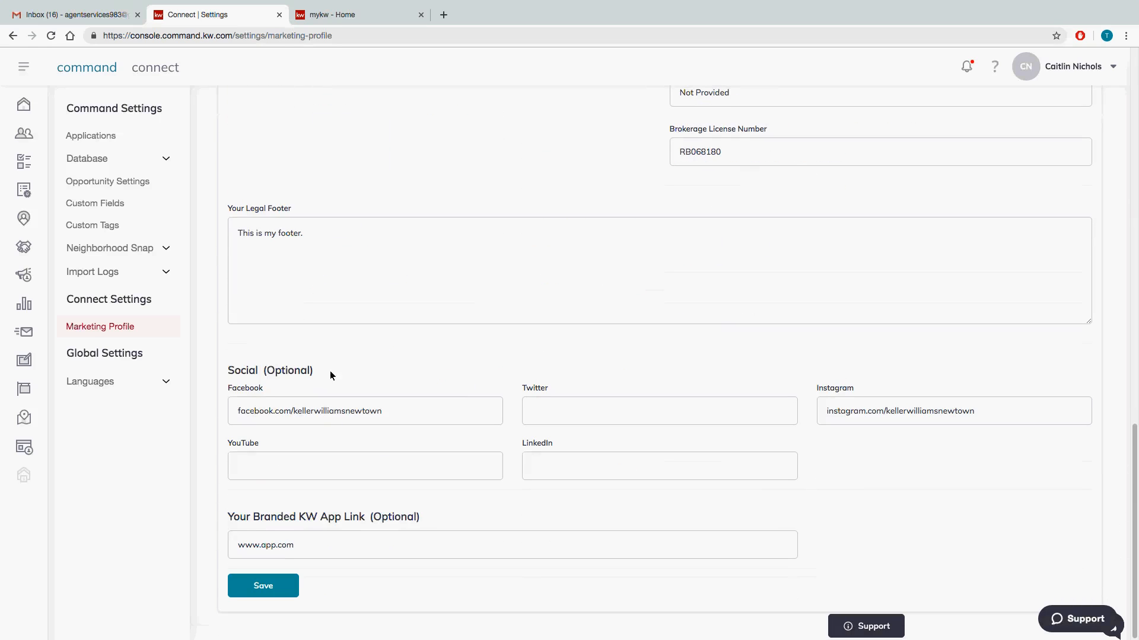
left_click(386, 416)
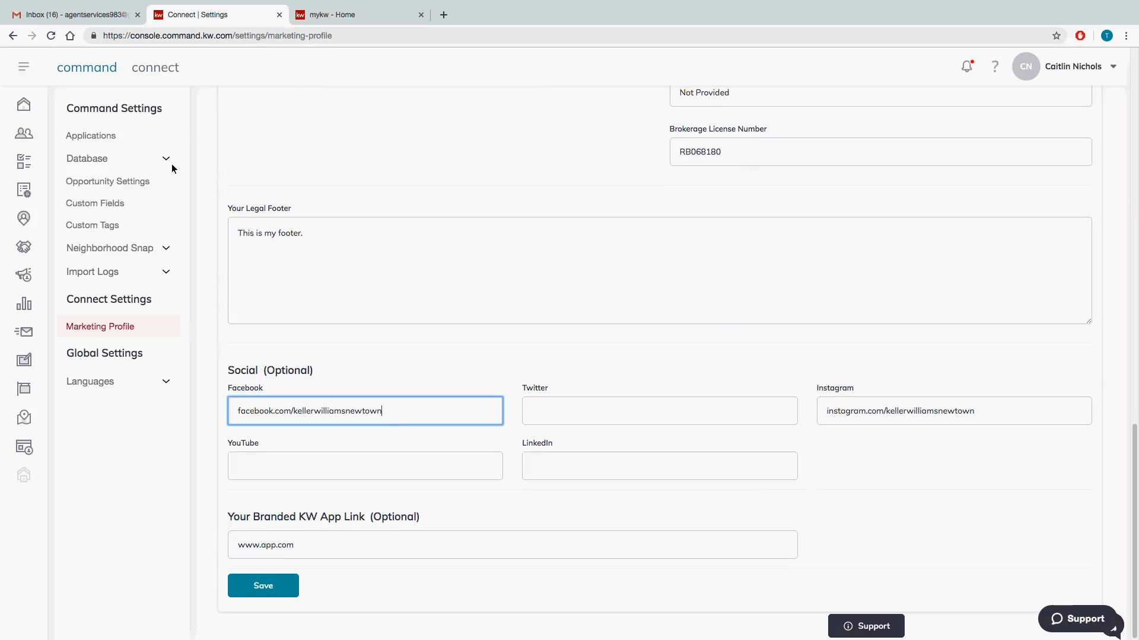
Open Facebook in a new browser tab and go to the Keller Williams Real Estate - Newtown page.
left_click(443, 14)
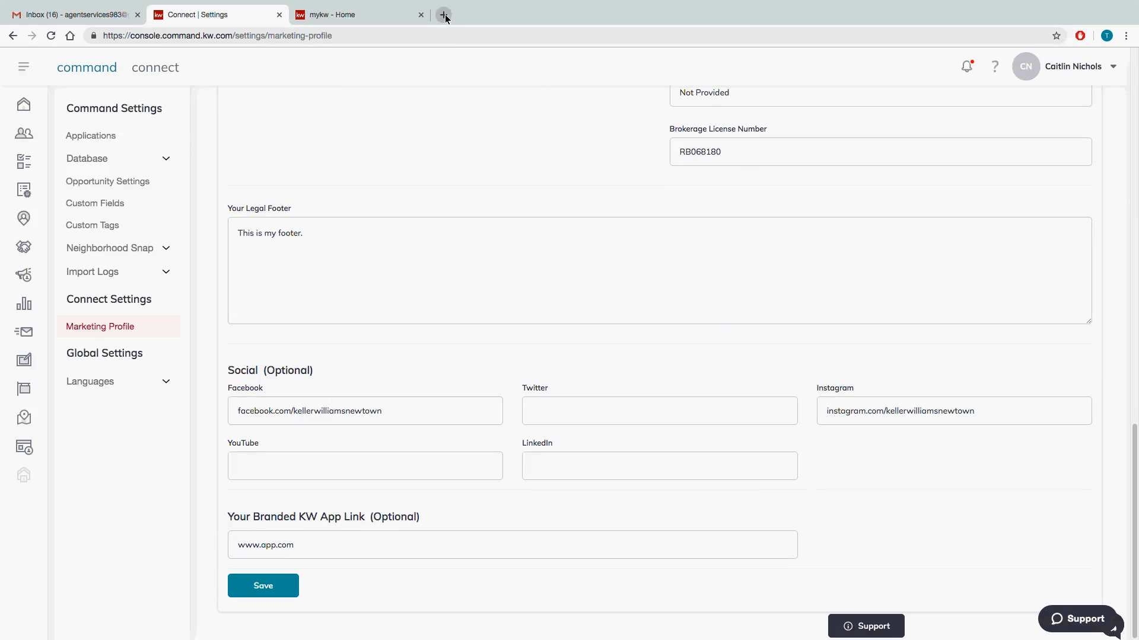
type("fa")
key("Return")
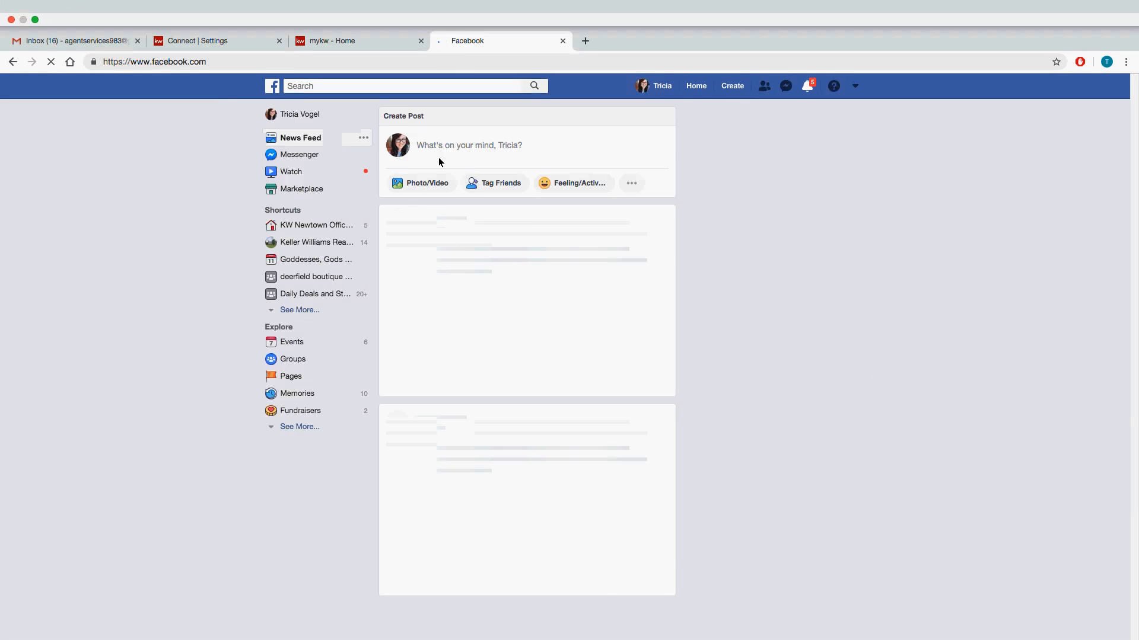
left_click(287, 221)
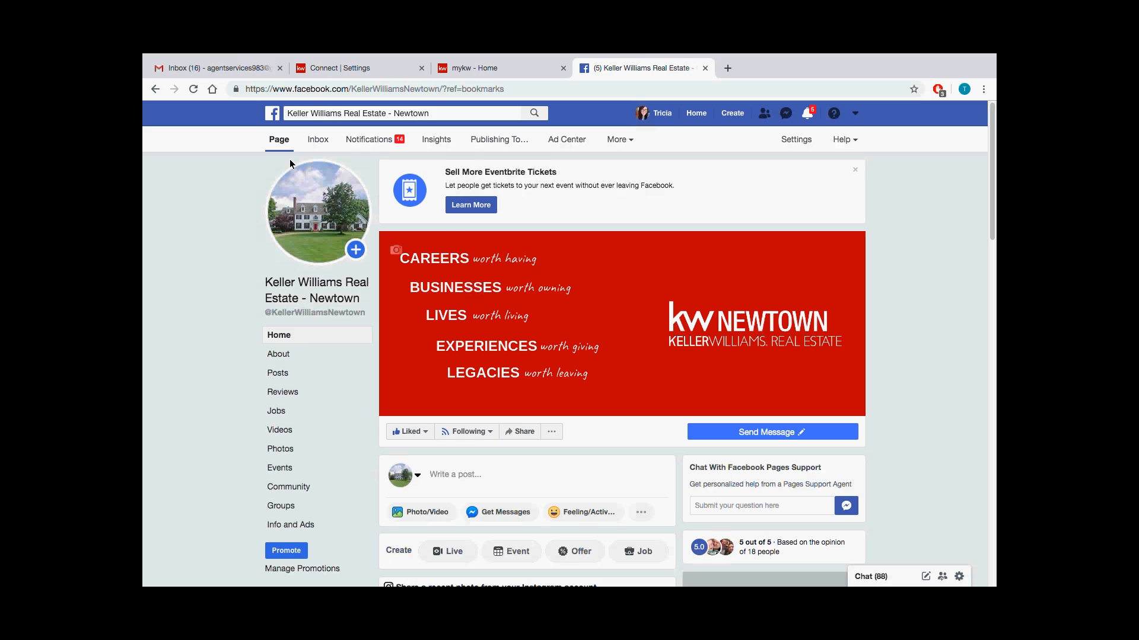
Return to the mykw home page, try to open Agent Website Admin, and close the extra tab.
mouse_move(355, 53)
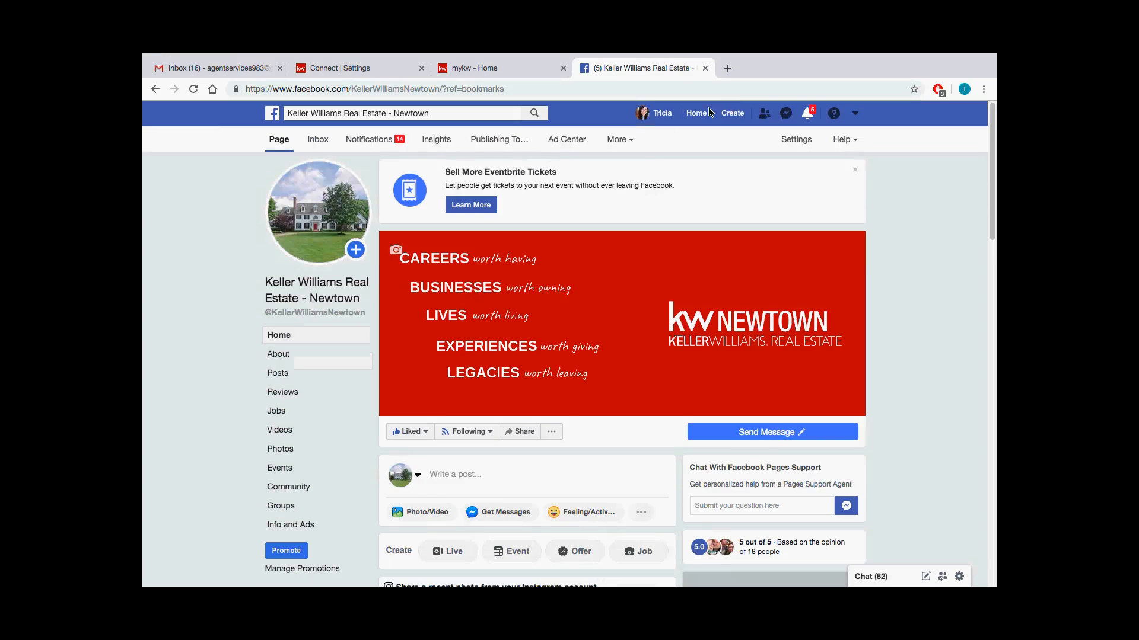
left_click(512, 64)
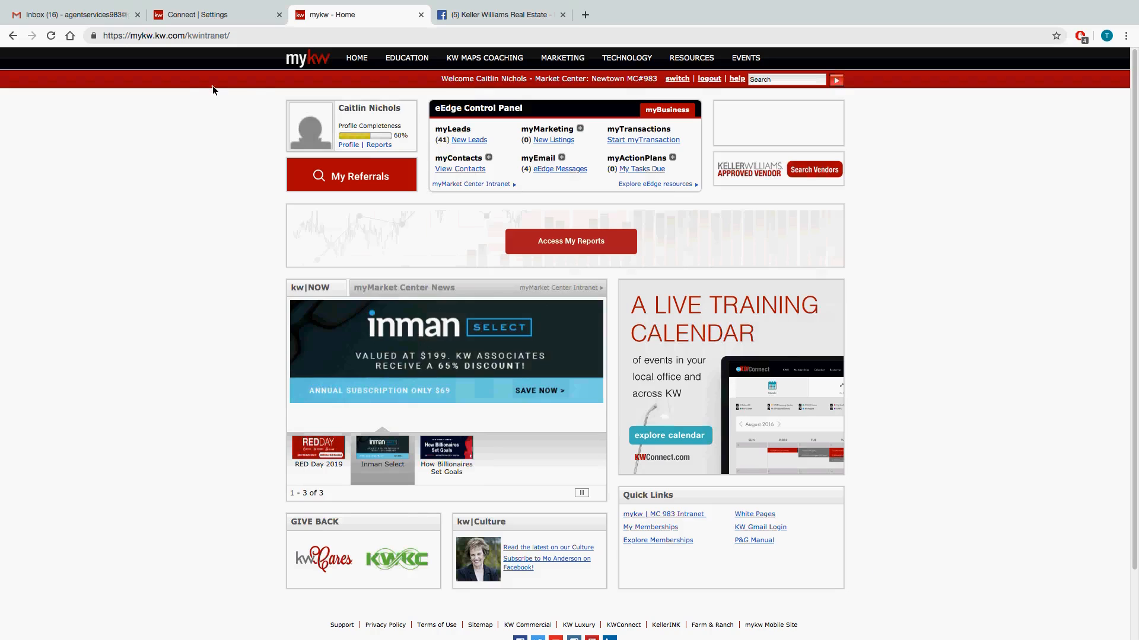
mouse_move(359, 59)
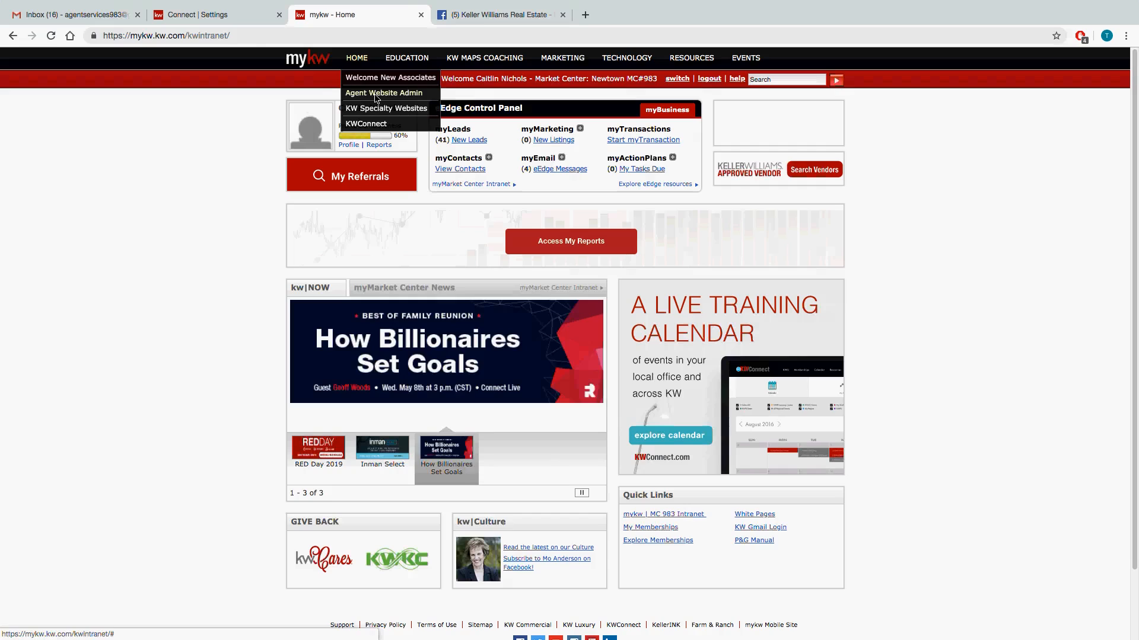
left_click(380, 94)
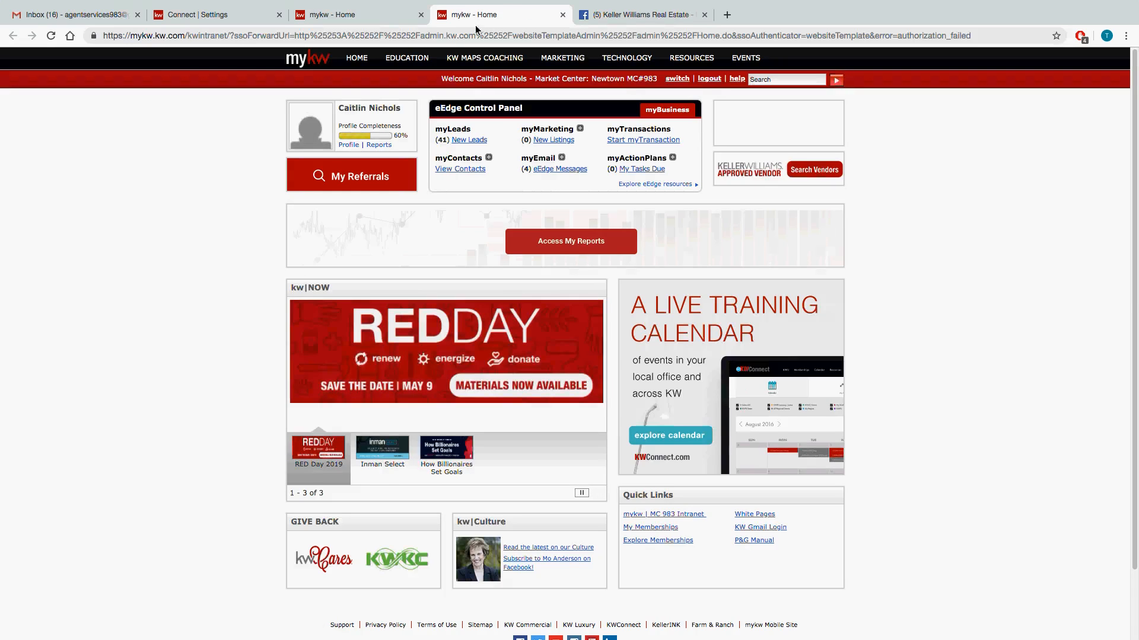
left_click(562, 15)
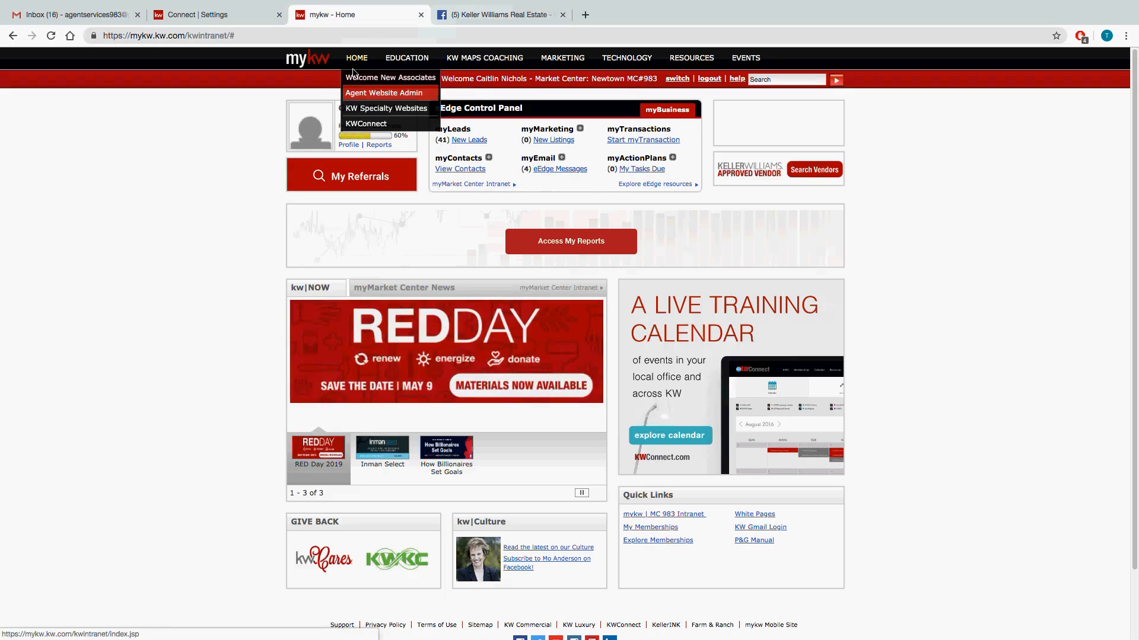
Log out of mykw, log back in with the browser's saved account, and open Agent Website Admin.
left_click(705, 81)
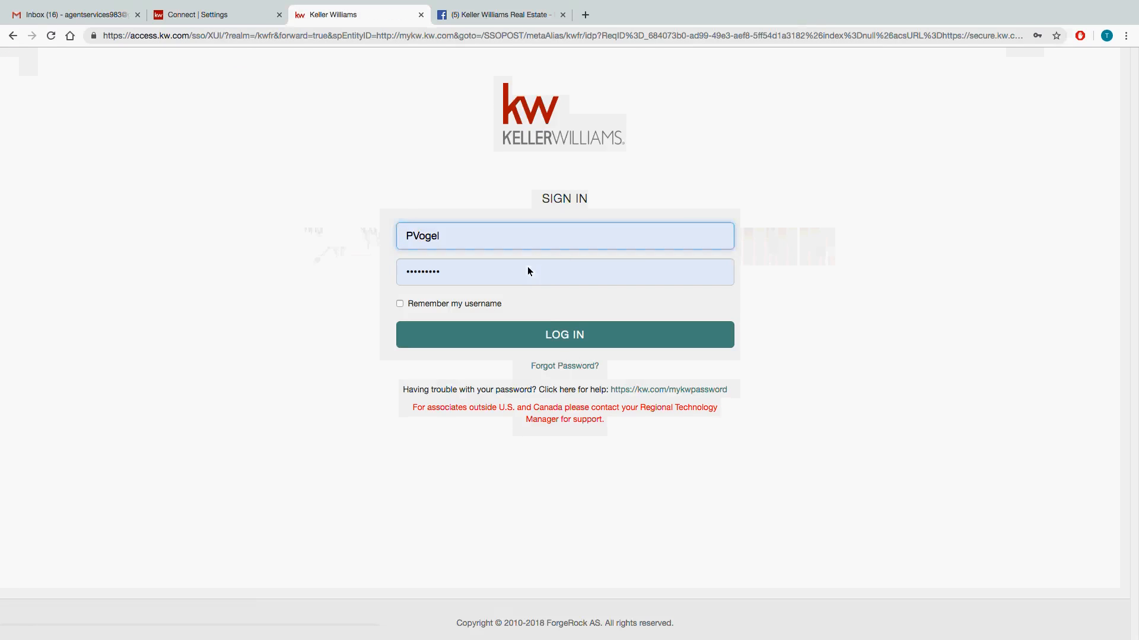
left_click(581, 345)
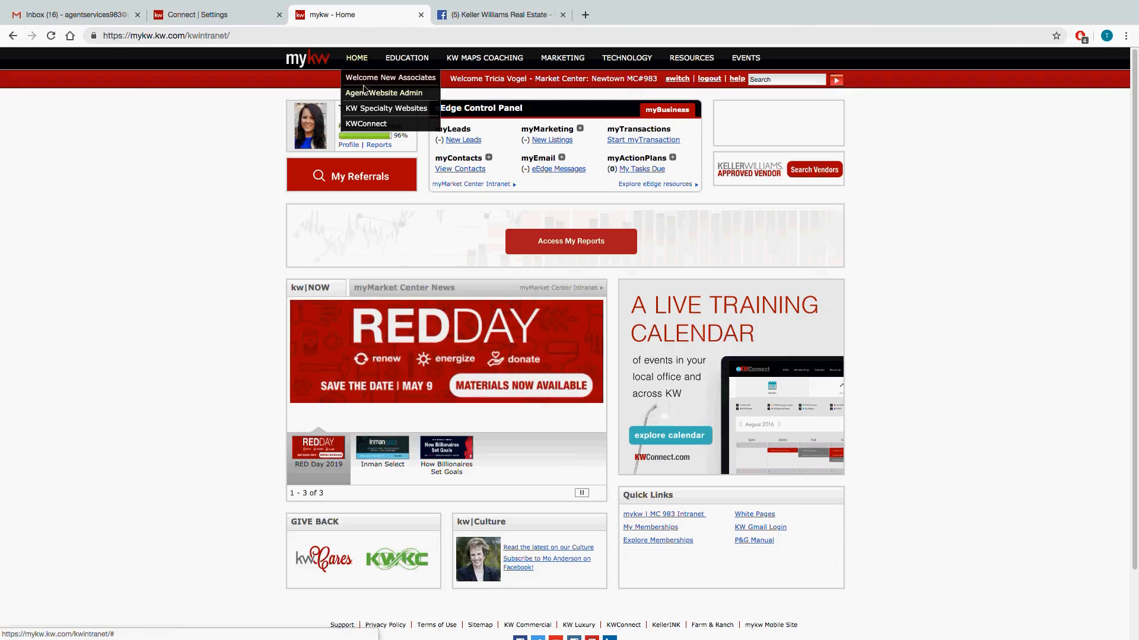
left_click(363, 95)
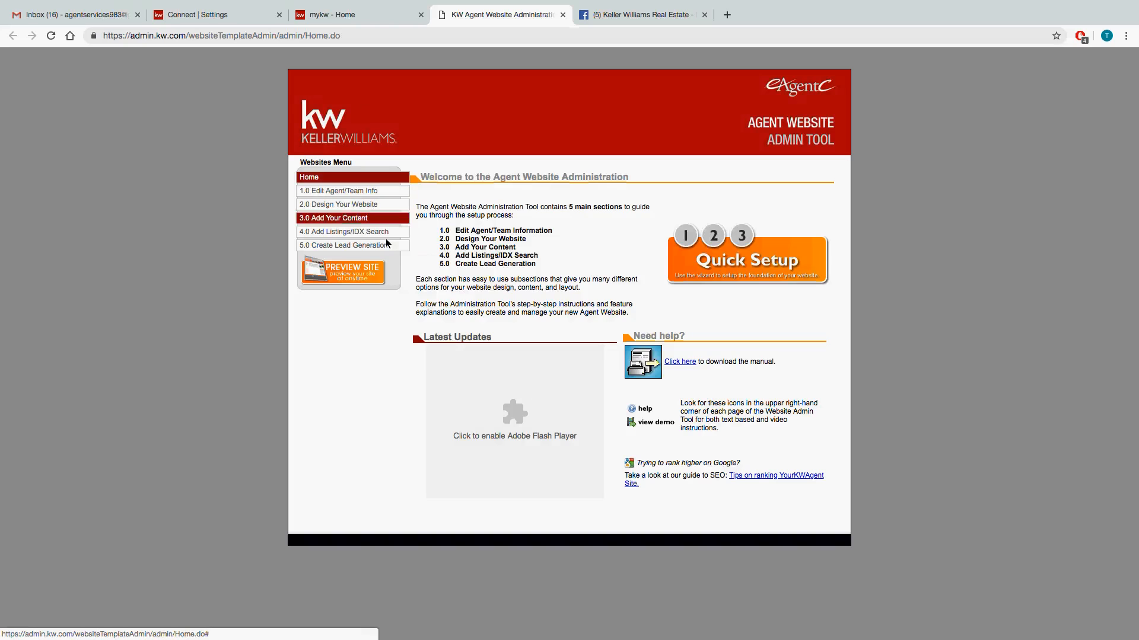
Open Mobile Property Search under Add Listings/IDX Search and designate Newtown as the market center for the mobile app.
left_click(331, 236)
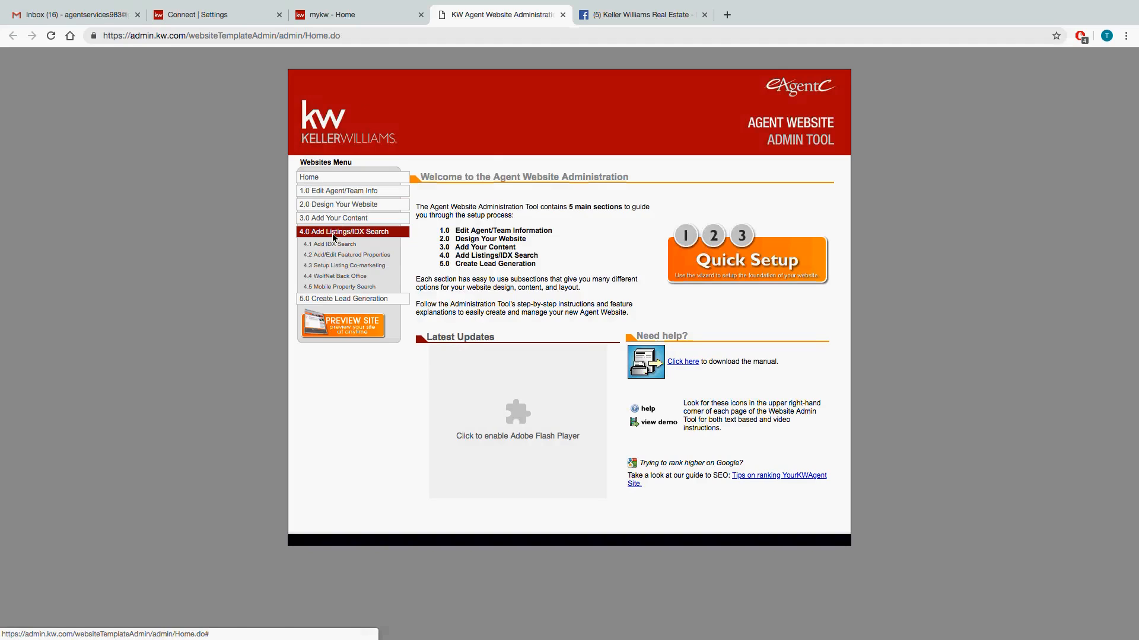
left_click(329, 288)
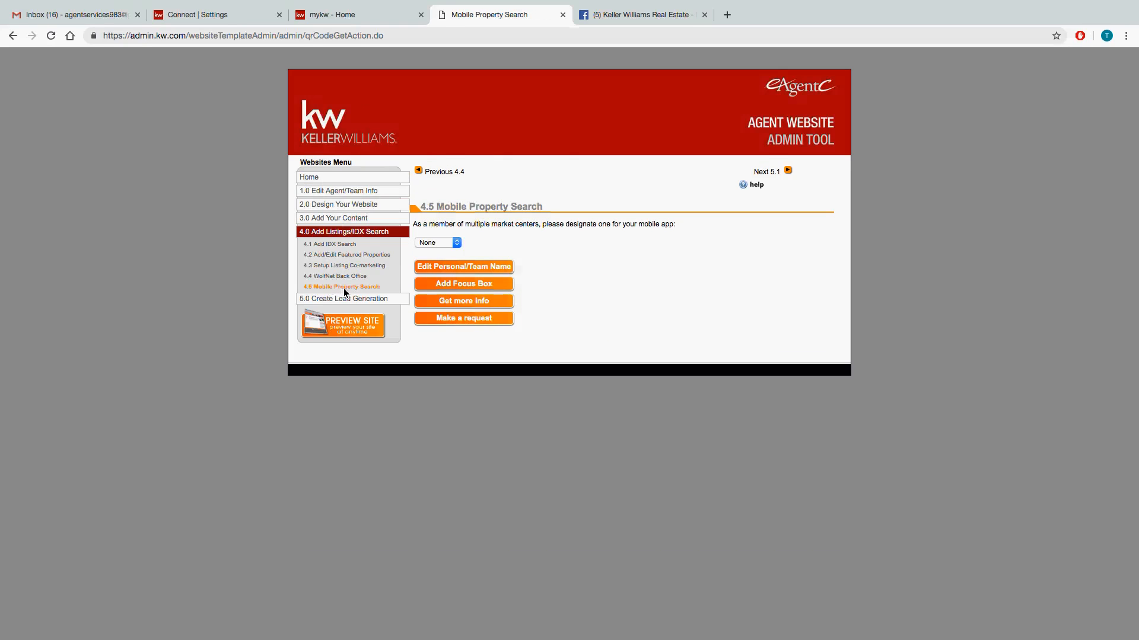
left_click(453, 243)
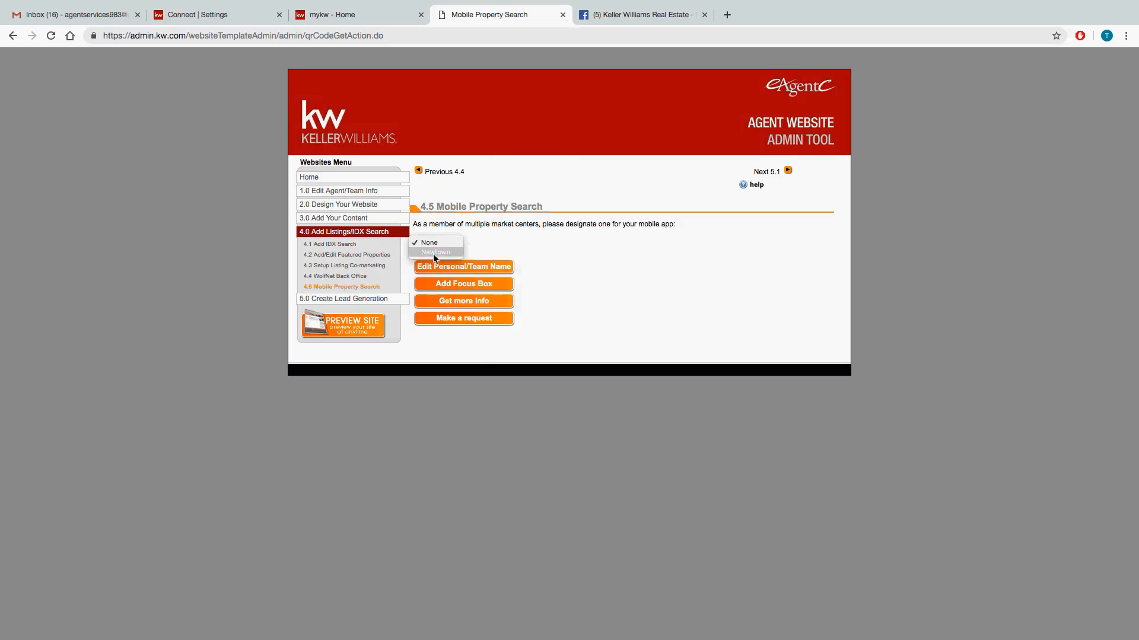
left_click(432, 252)
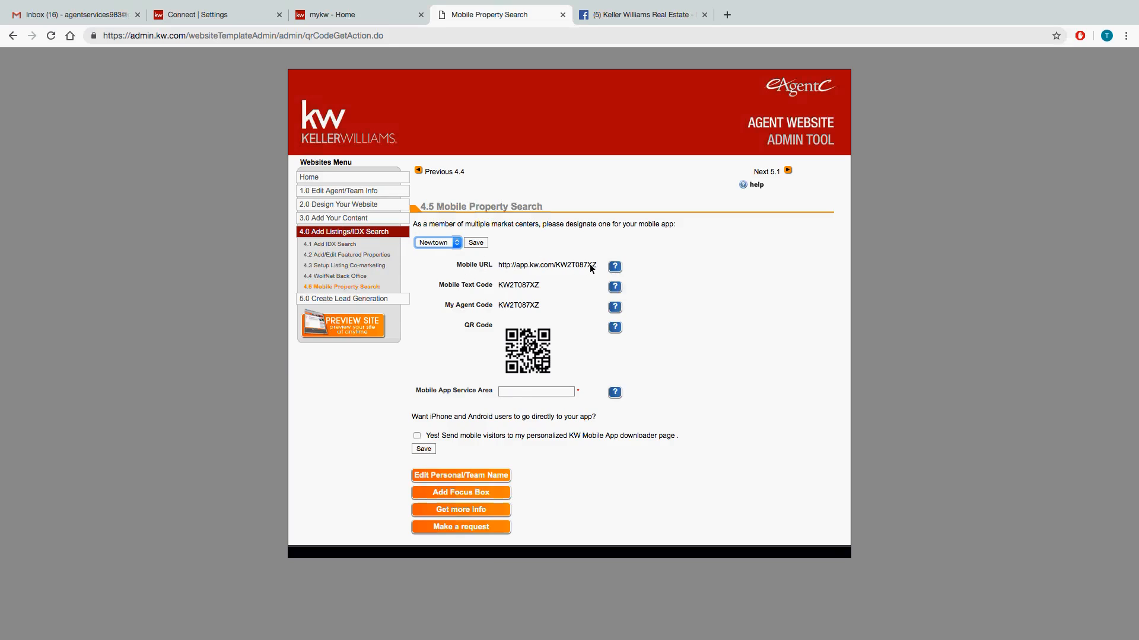
Copy the Mobile URL, open it in a new browser tab, and return to the Mobile Property Search page.
left_click_drag(595, 266, 504, 268)
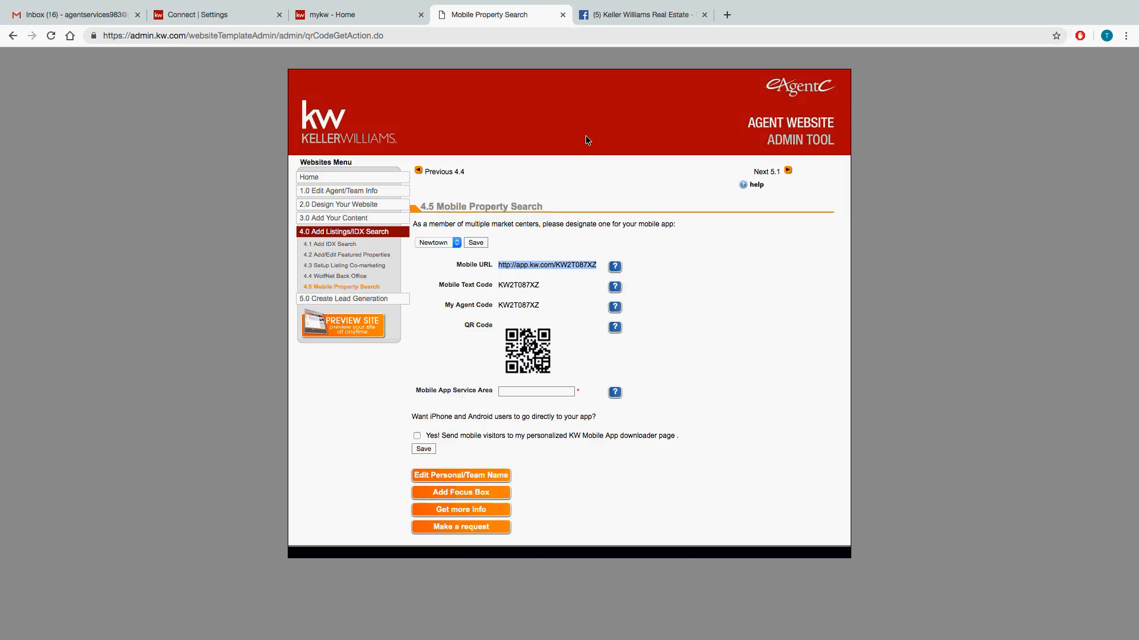
left_click(727, 15)
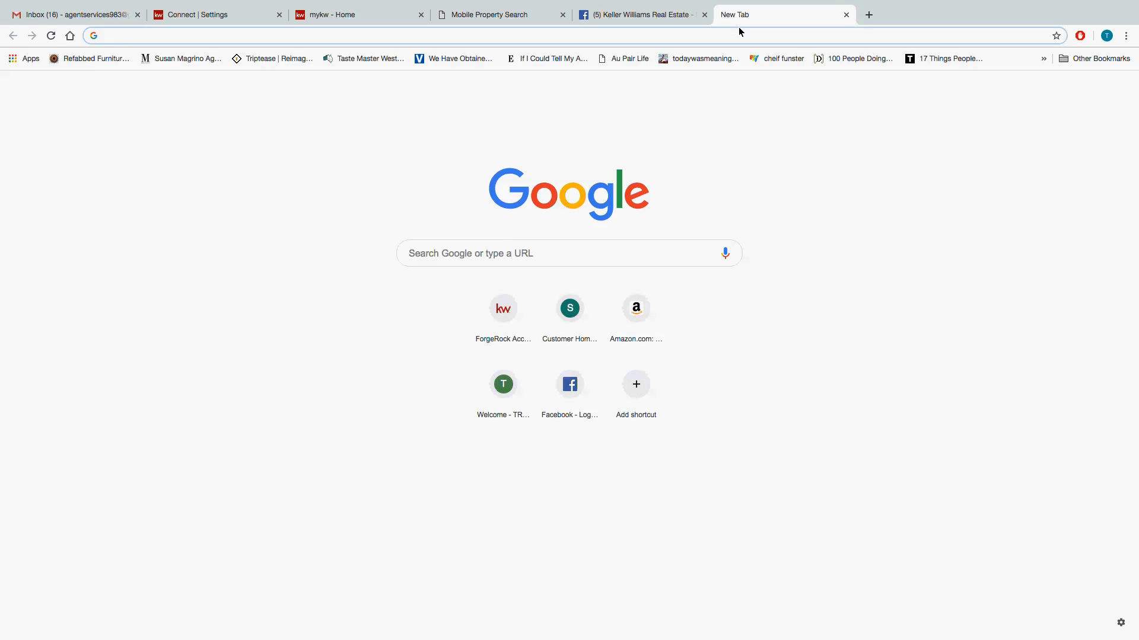
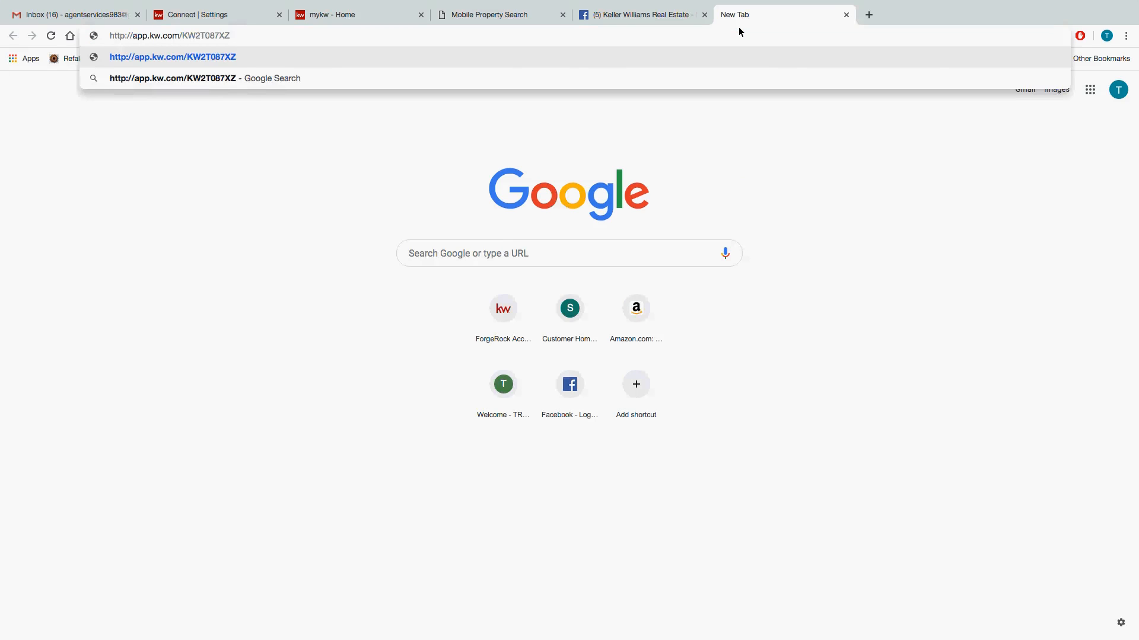
key("Return")
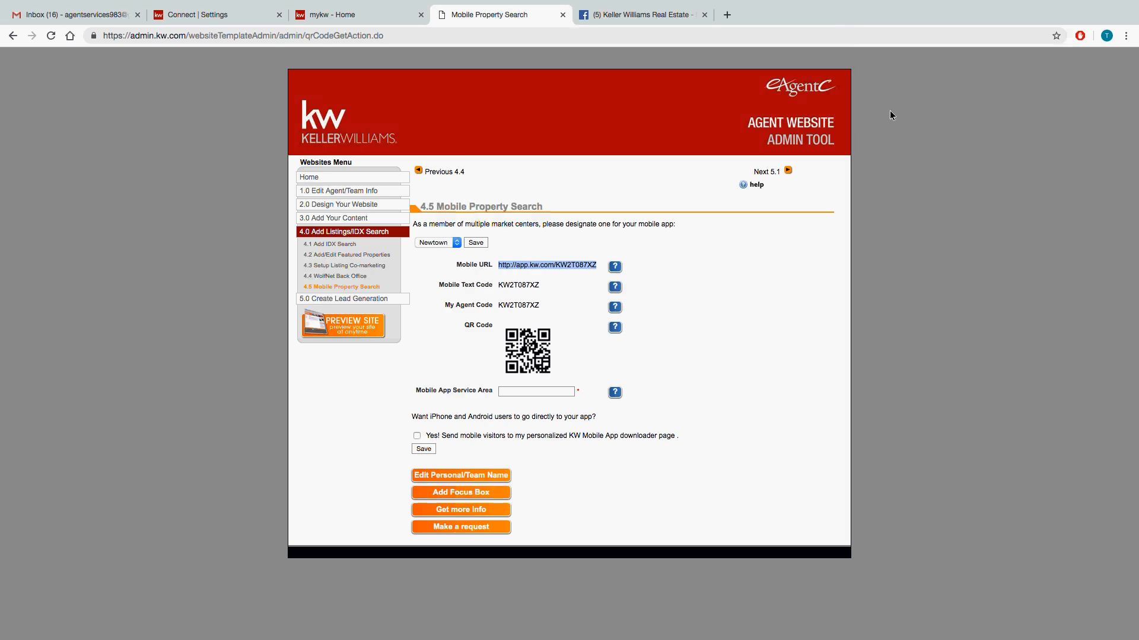
left_click(939, 179)
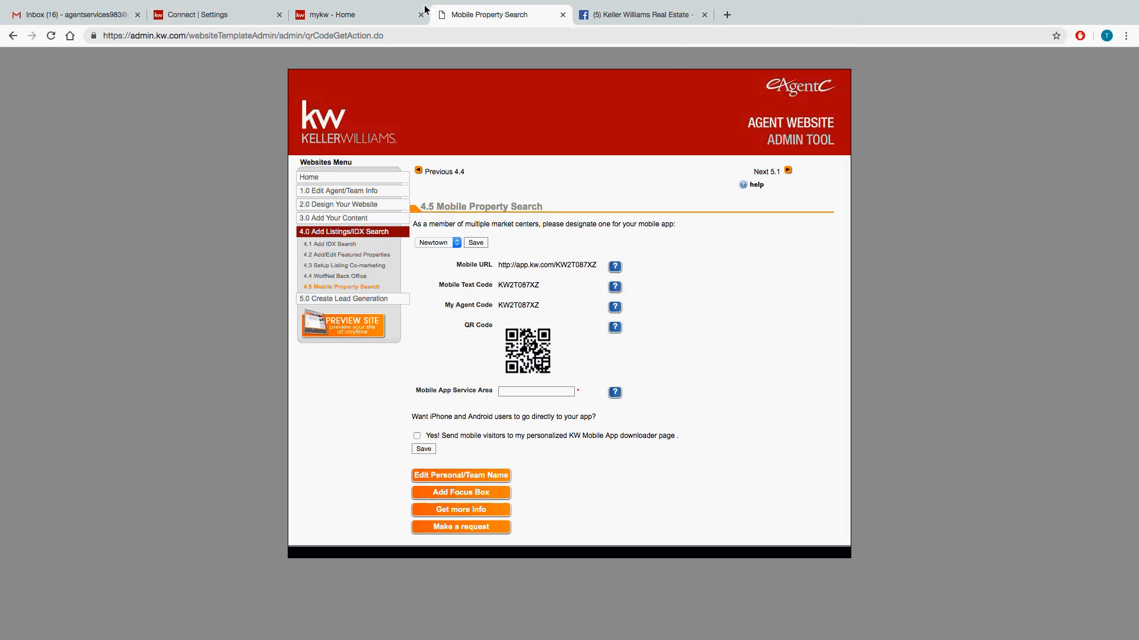
Return to the Command Marketing Profile and review it from the legal footer, social and branded app link fields up to the photo and team logo.
mouse_move(208, 5)
left_click(223, 20)
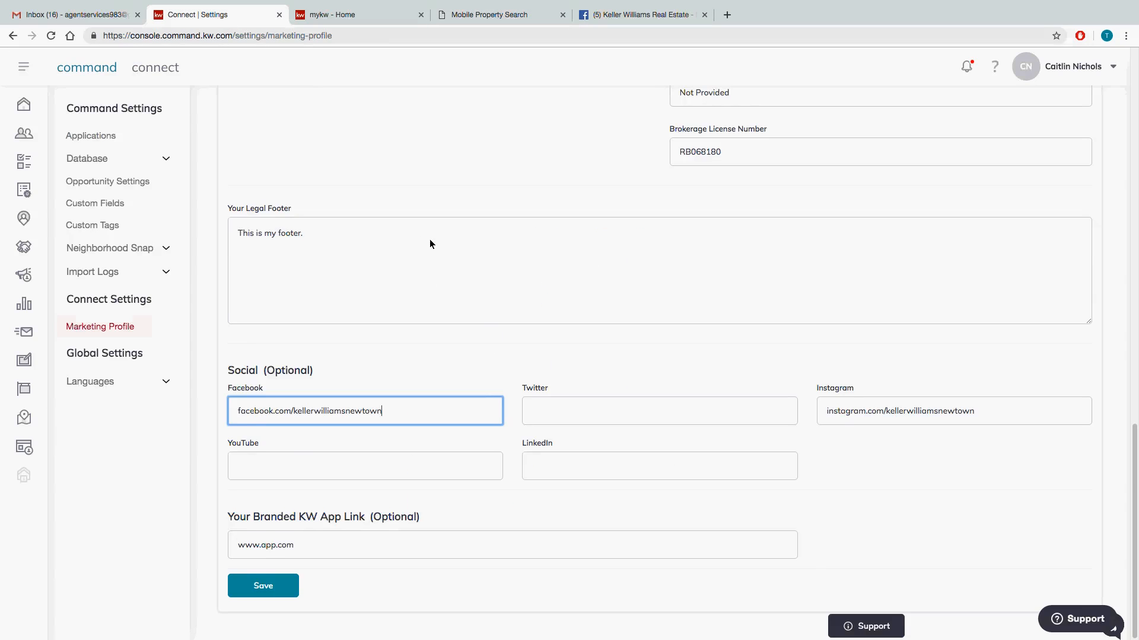
scroll(439, 243, "up", 1)
left_click(347, 282)
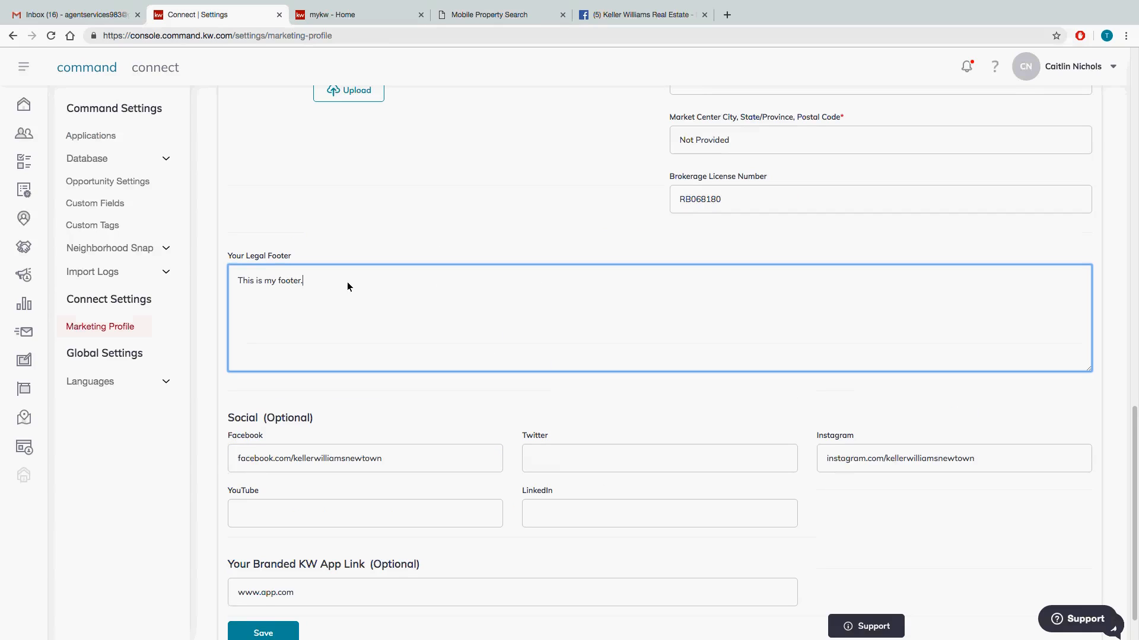
triple_click(264, 277)
left_click(281, 284)
scroll(352, 287, "up", 1)
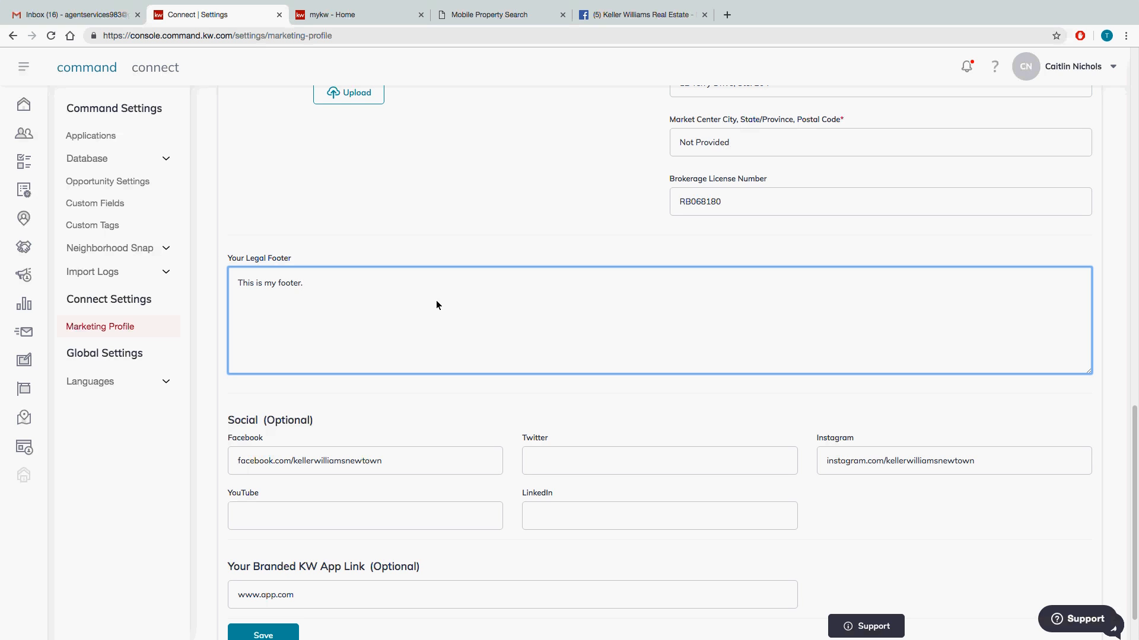
scroll(436, 299, "up", 1)
left_click(678, 414)
scroll(454, 471, "down", 2)
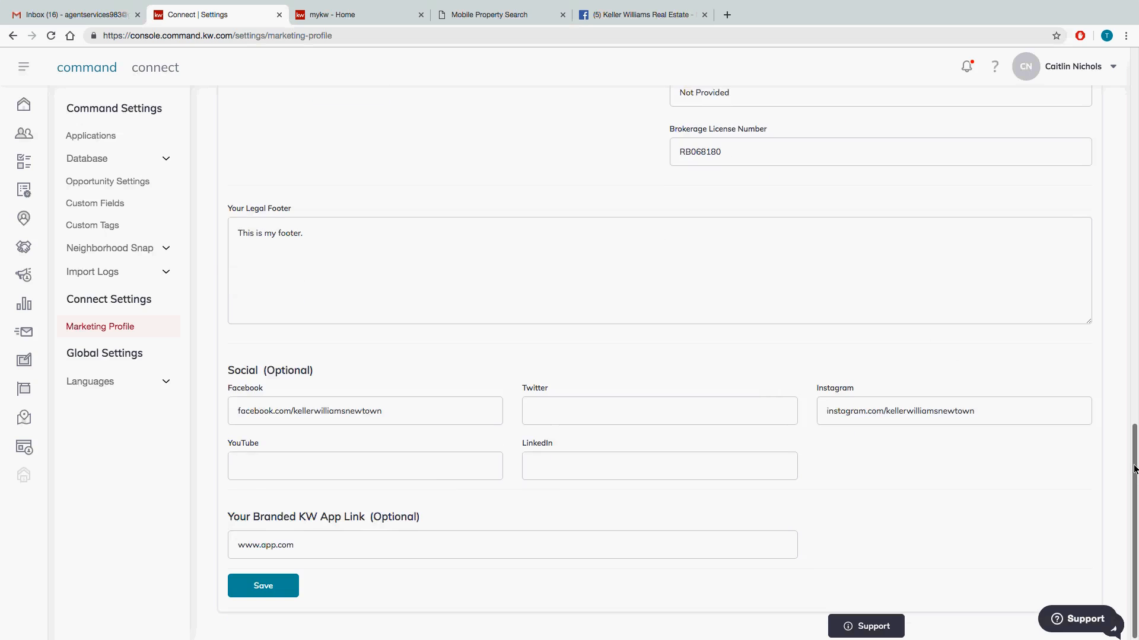
left_click_drag(1134, 470, 1134, 98)
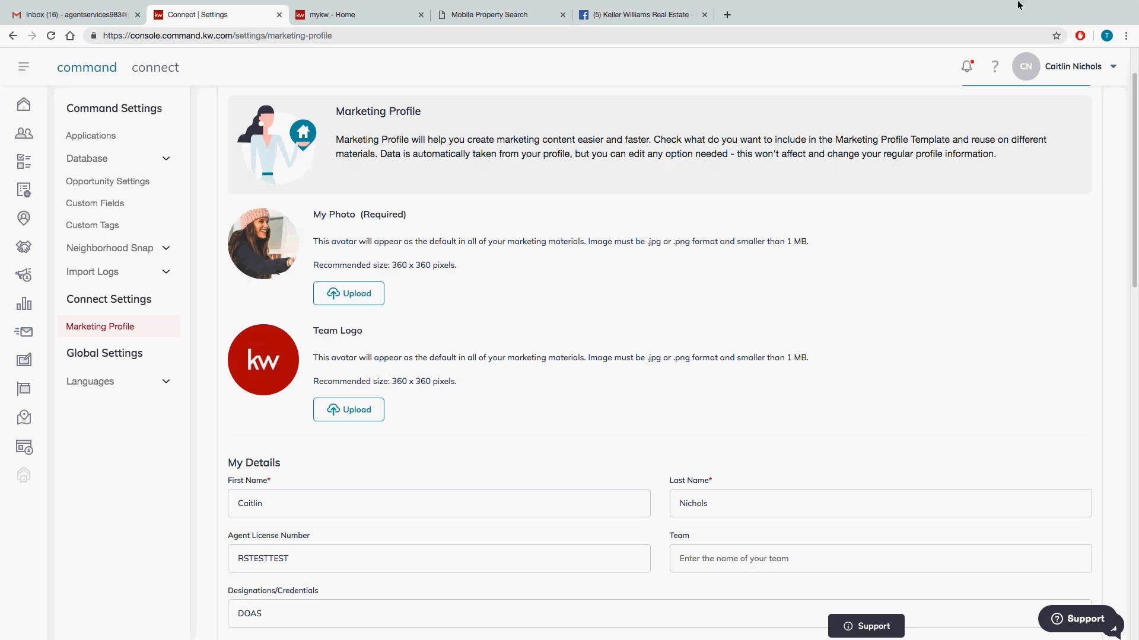
Open KWConnect from the mykw home page and go to Logos and Branding in its Marketing resources.
left_click(317, 18)
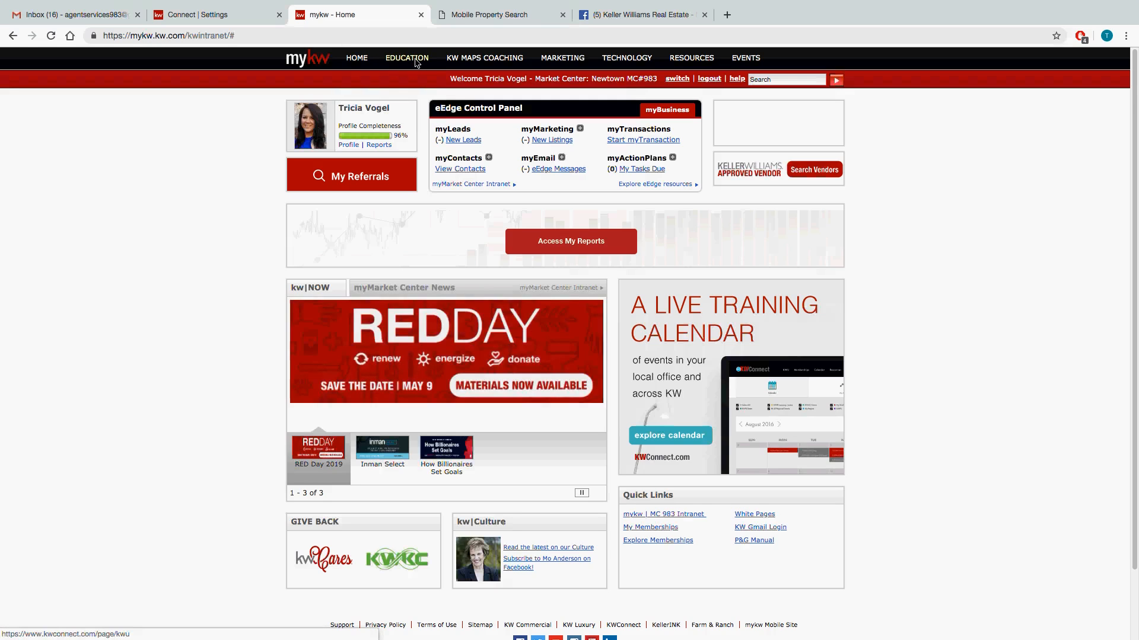
mouse_move(347, 57)
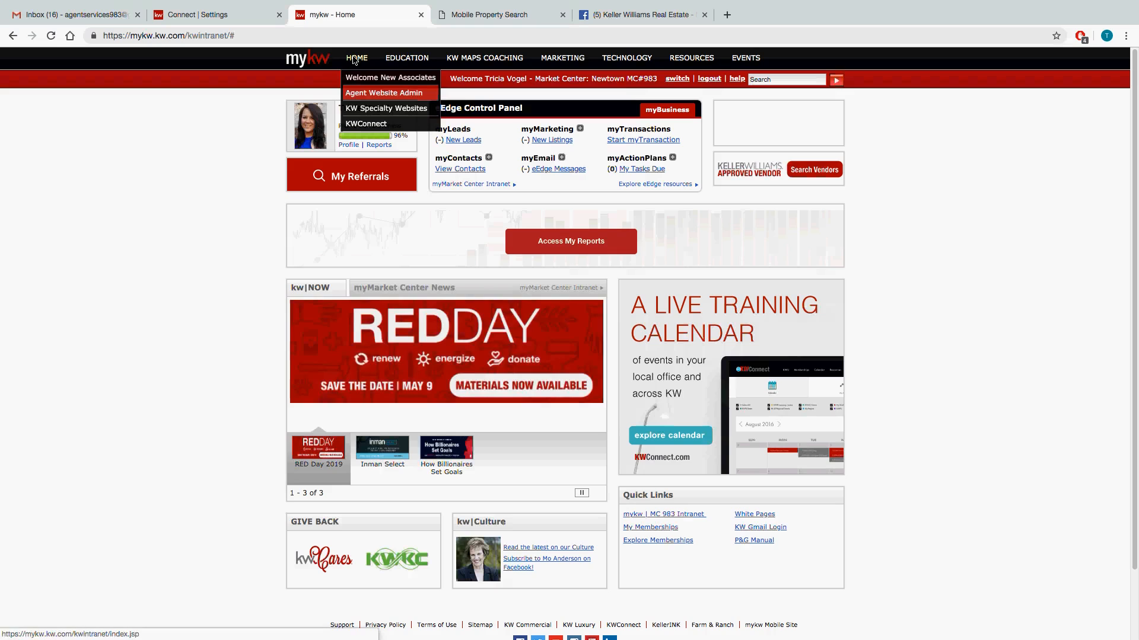
left_click(364, 124)
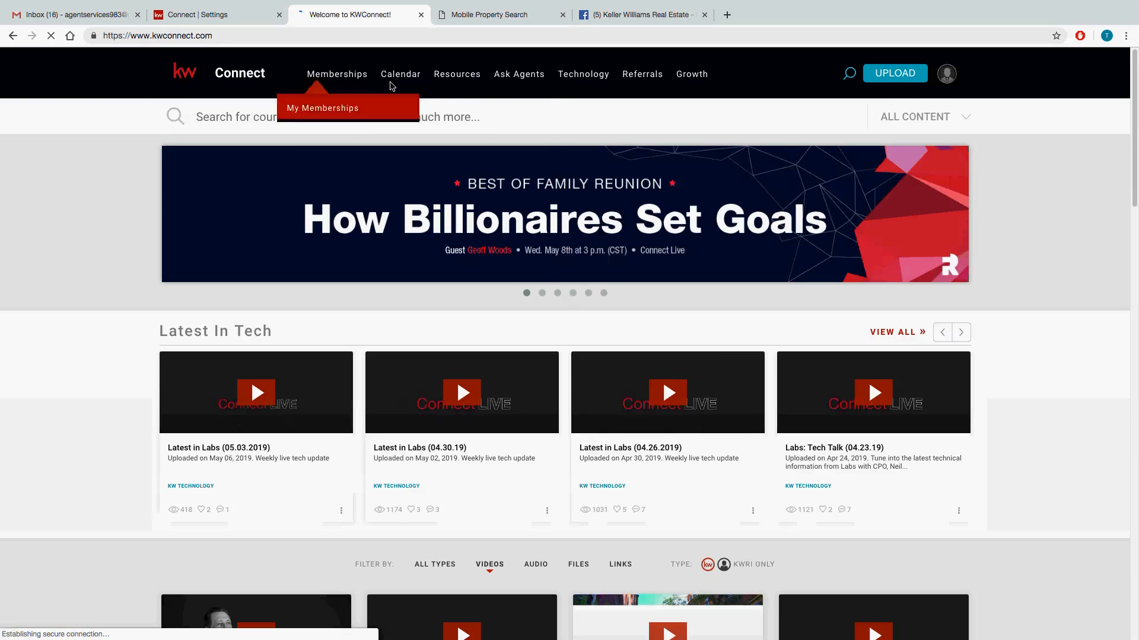
left_click(456, 84)
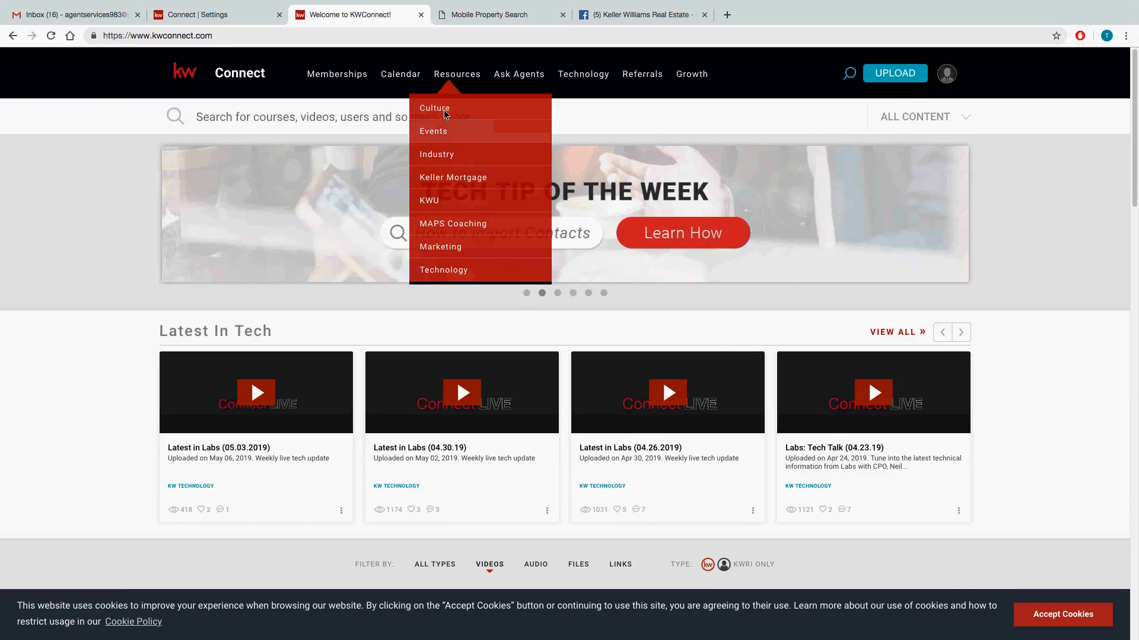
left_click(438, 253)
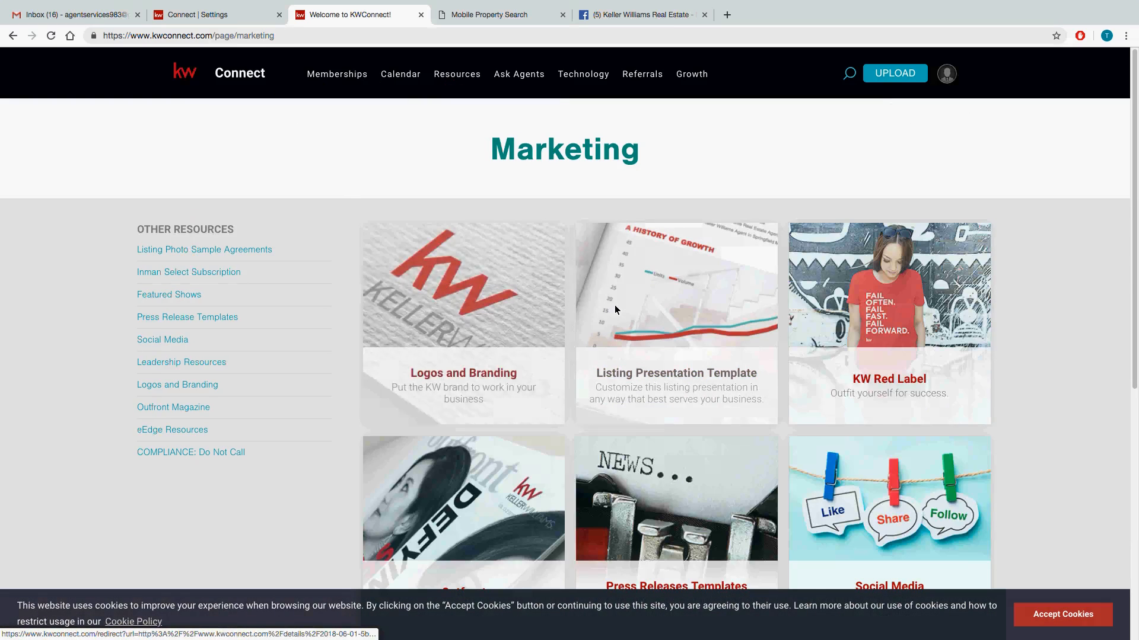
left_click(459, 310)
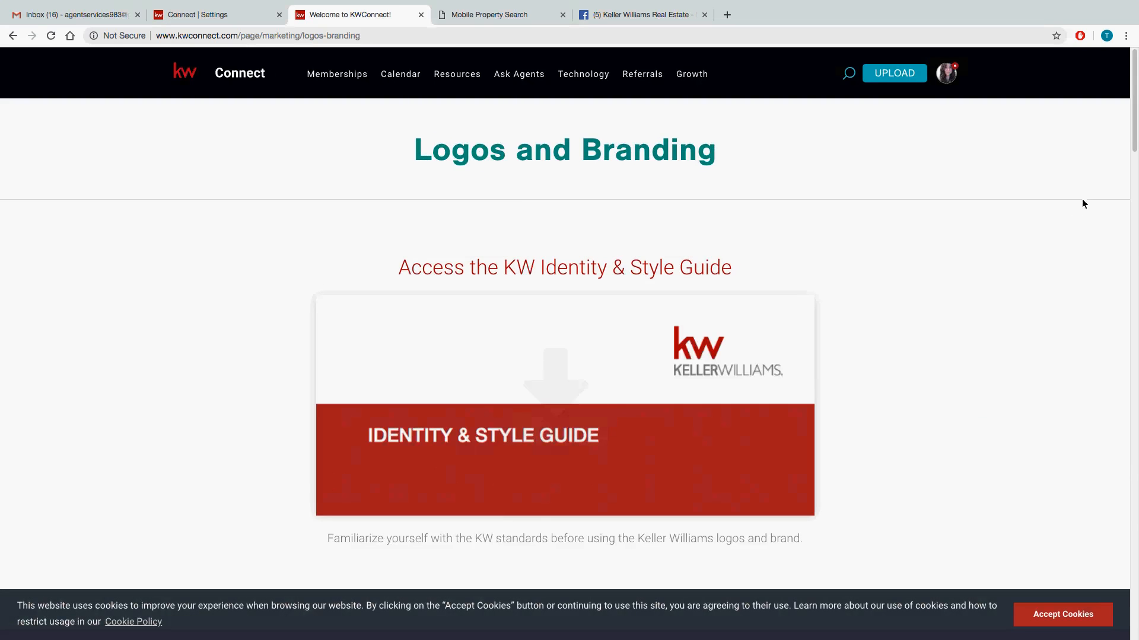
Examine the Market Center Logos section with its download instructions and logo search on the Logos and Branding page.
scroll(1091, 176, "down", 3)
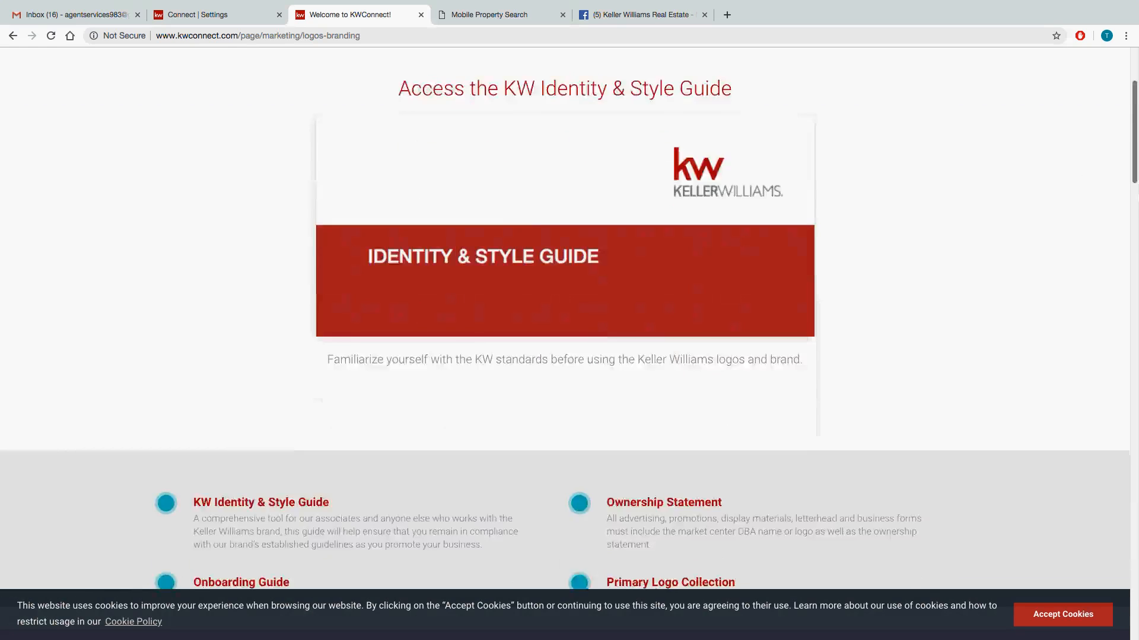
scroll(565, 320, "down", 4)
scroll(564, 320, "down", 4)
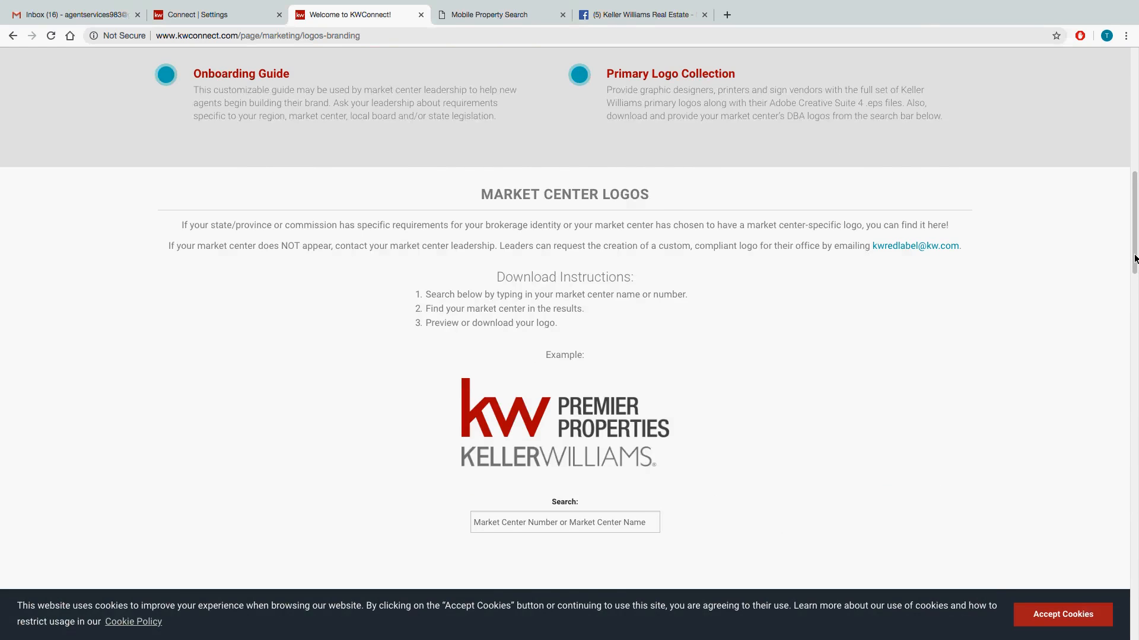
scroll(1134, 259, "down", 3)
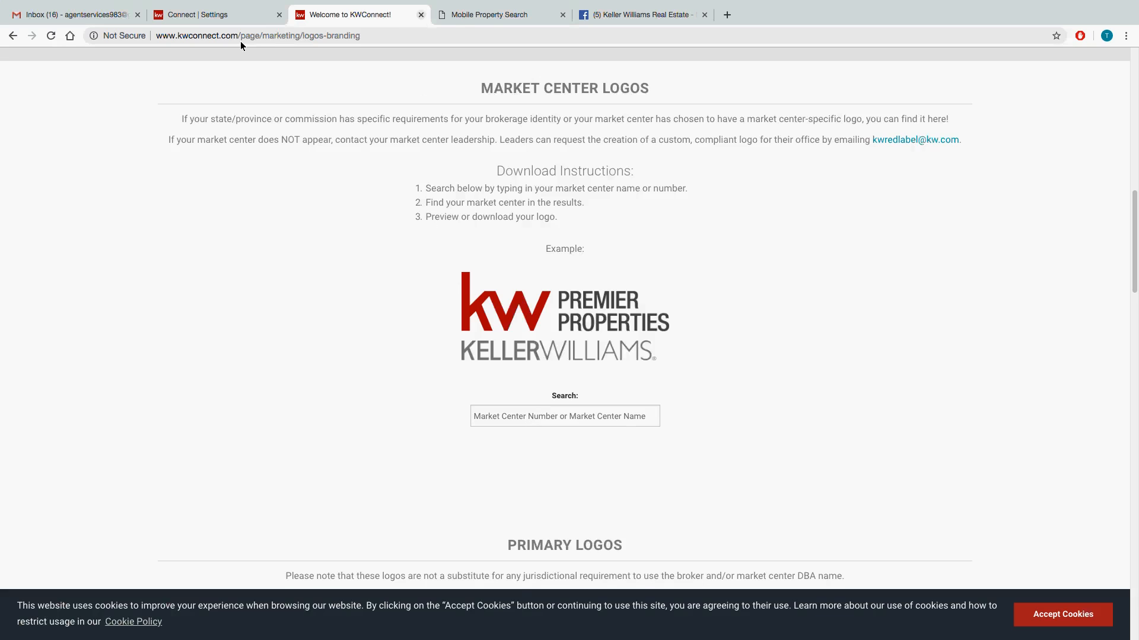
Close the KWConnect page, leave the full-screen browser view, and stop sharing the screen in the online meeting.
key("ctrl+w")
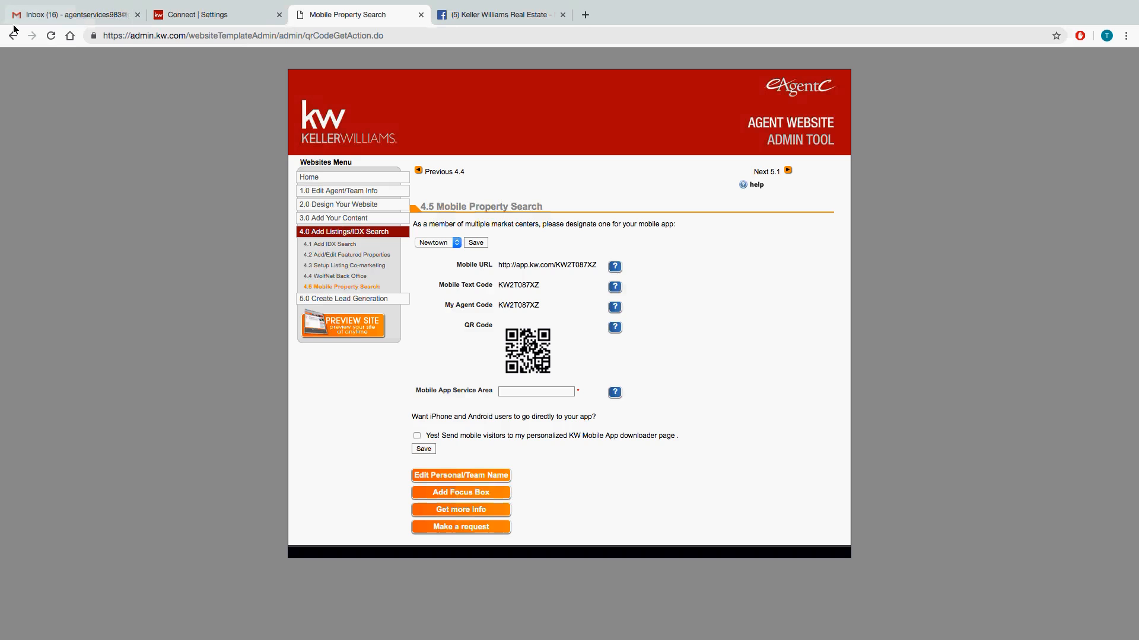
left_click(34, 19)
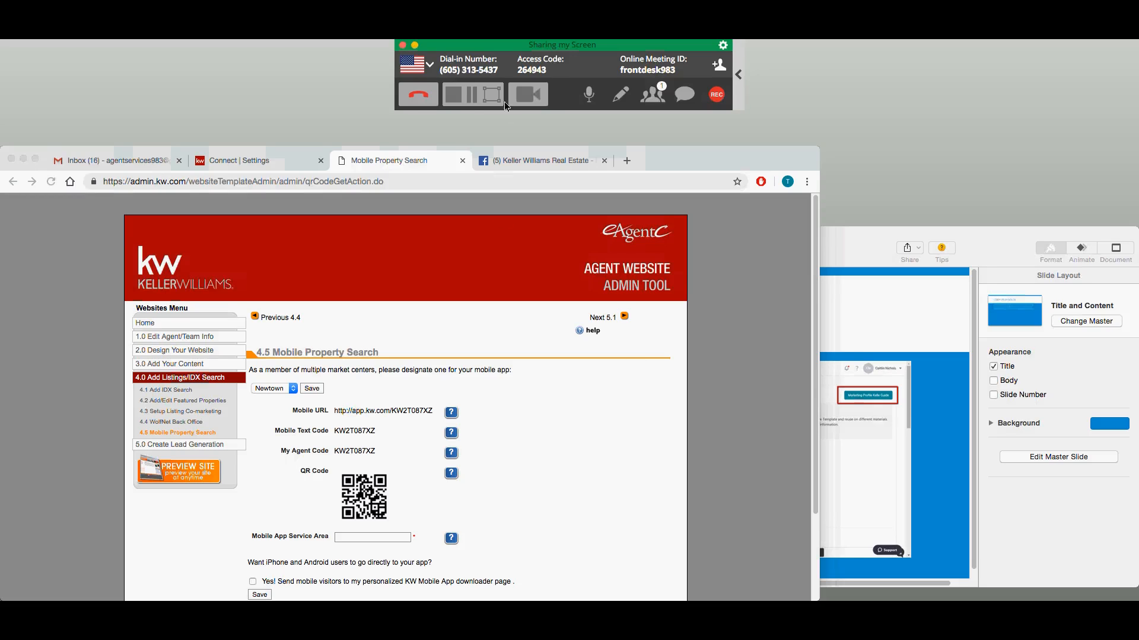
left_click(453, 100)
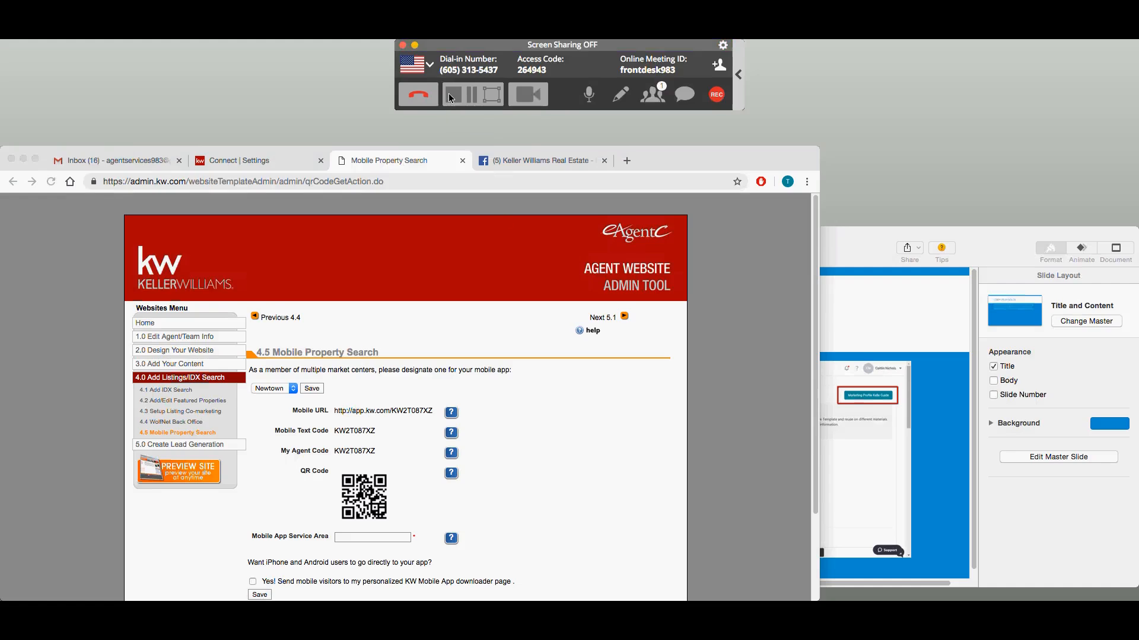